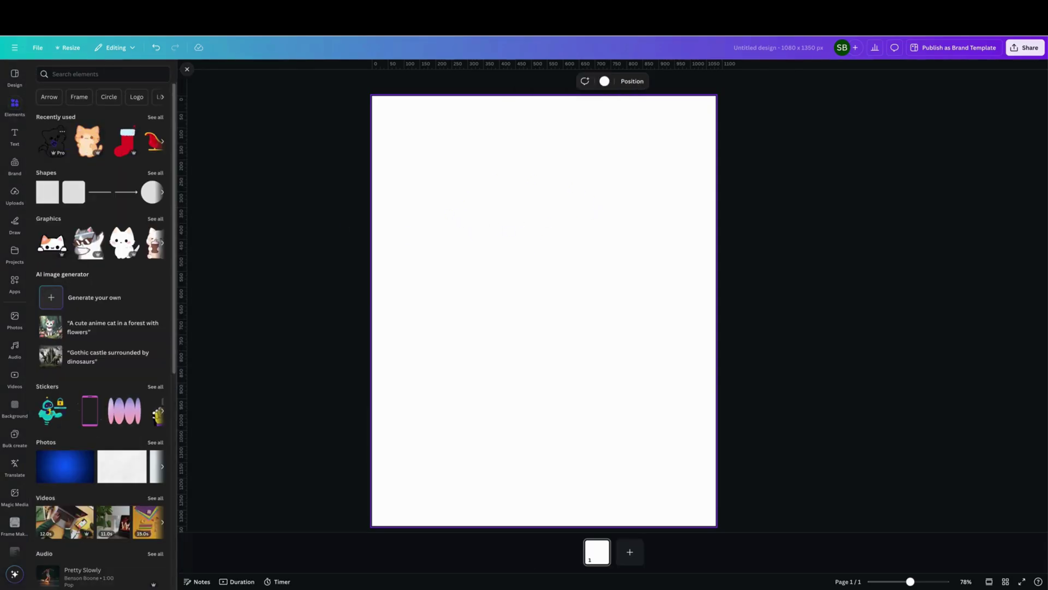
Step: Add the kitten outline illustration to the page and open its Edit options
click(62, 131)
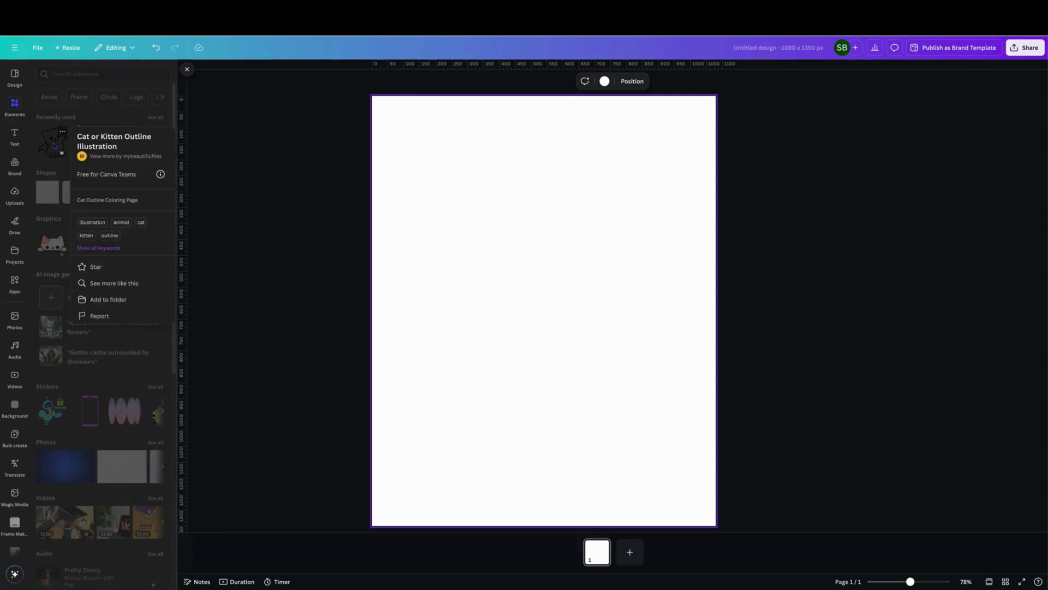
key(Escape)
click(50, 141)
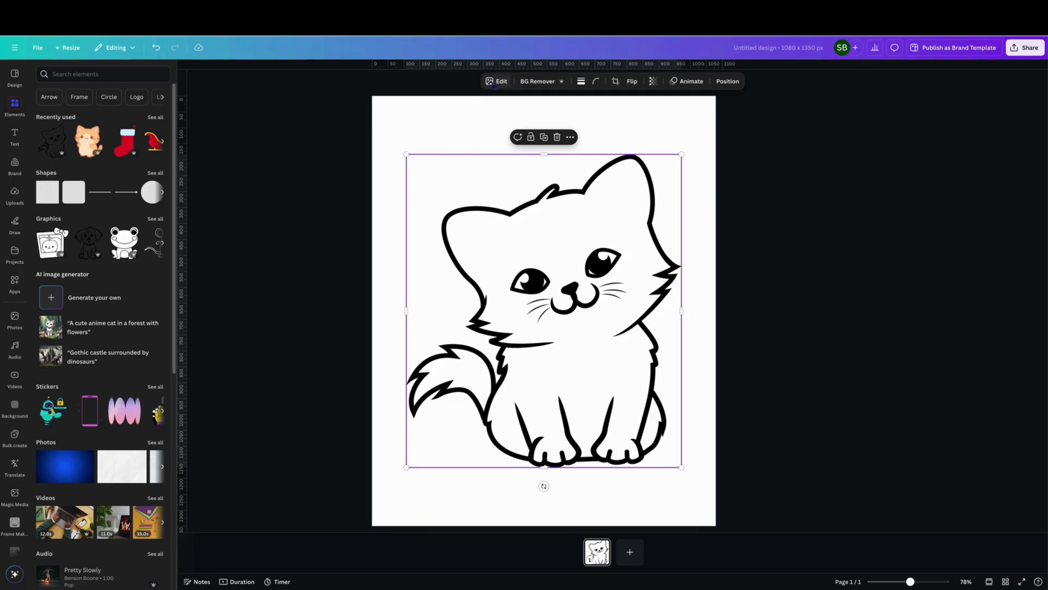
click(500, 81)
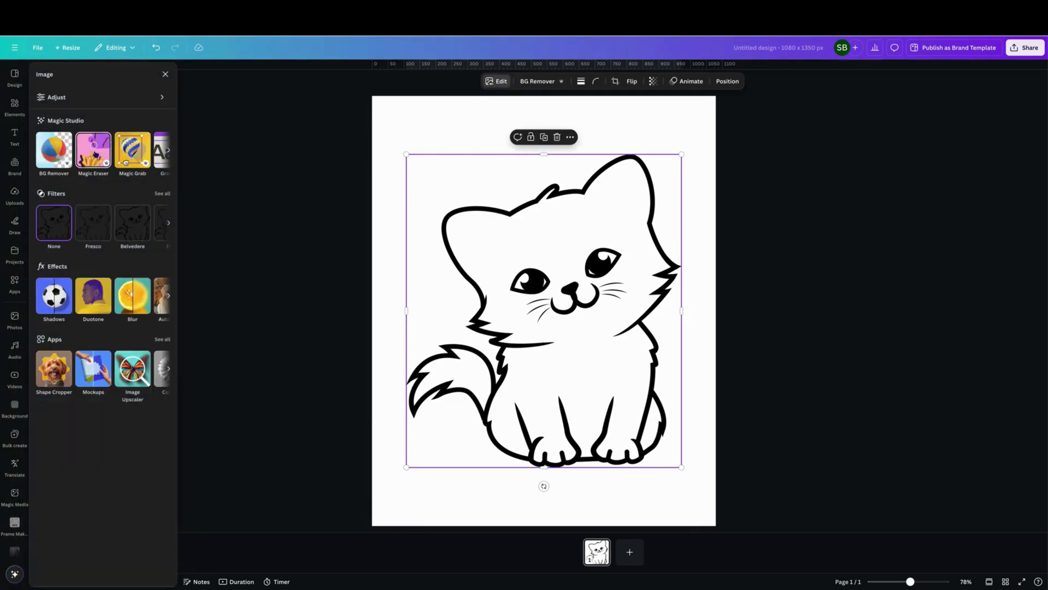
Step: Brush over the cat's top-left head outline from cheek to ear with Magic Eraser and erase it
click(93, 150)
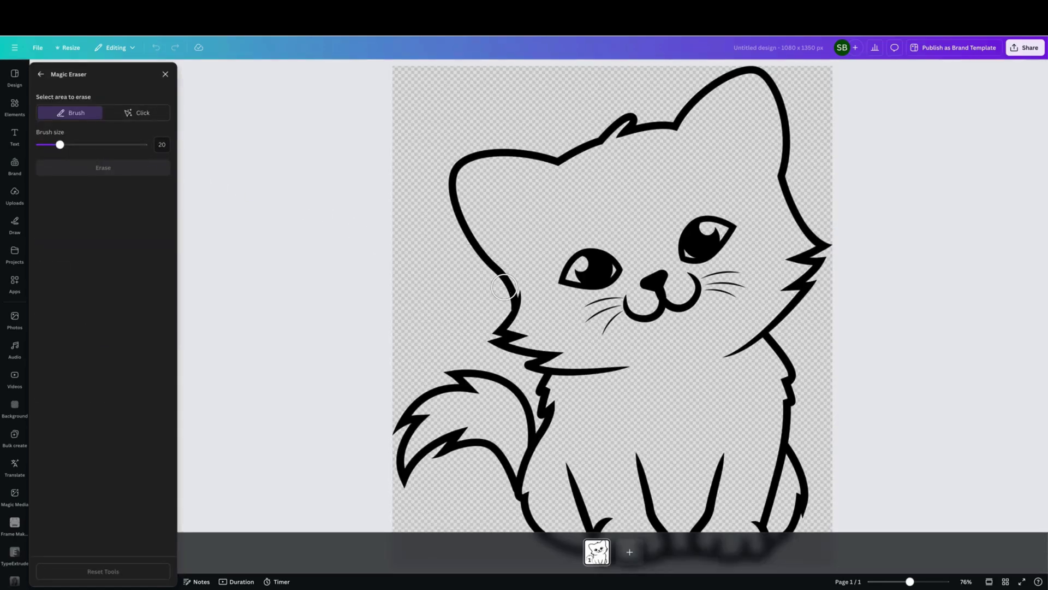
click(503, 287)
mouse_move(504, 287)
mouse_down()
mouse_move(475, 242)
mouse_move(456, 164)
mouse_move(590, 145)
mouse_up()
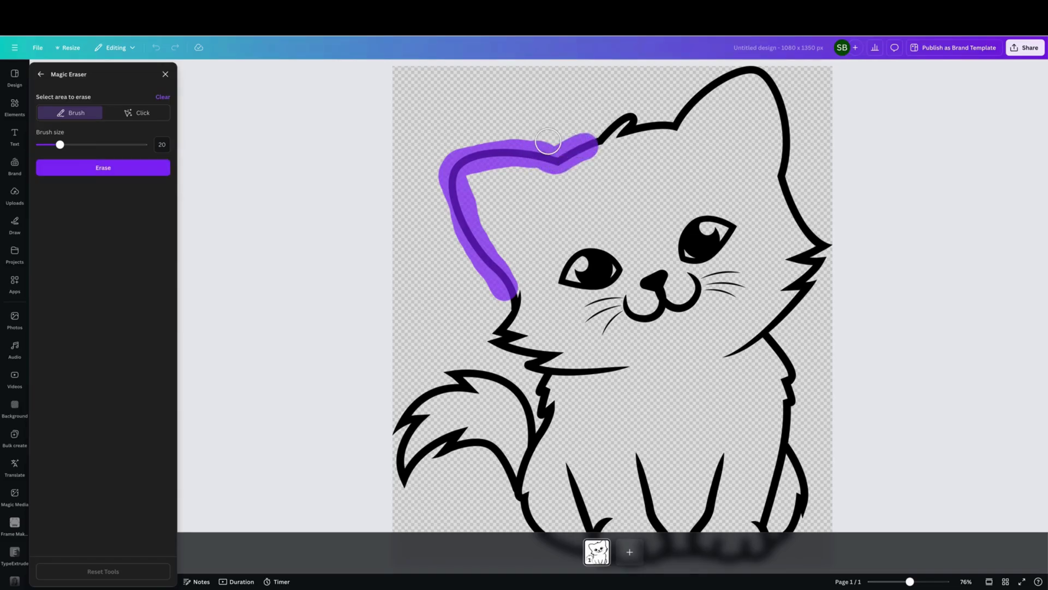
click(97, 168)
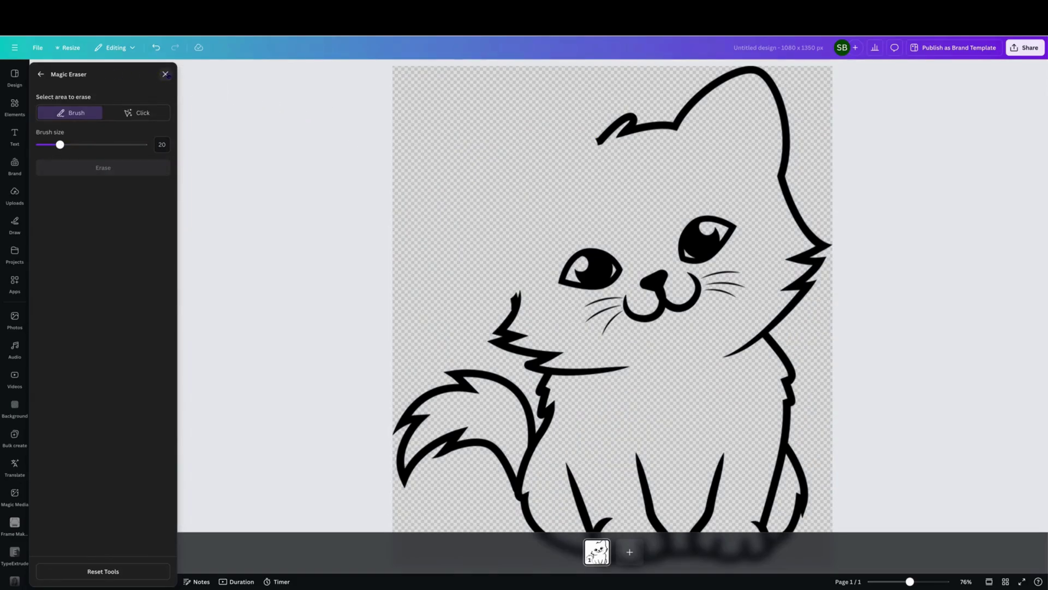
click(165, 74)
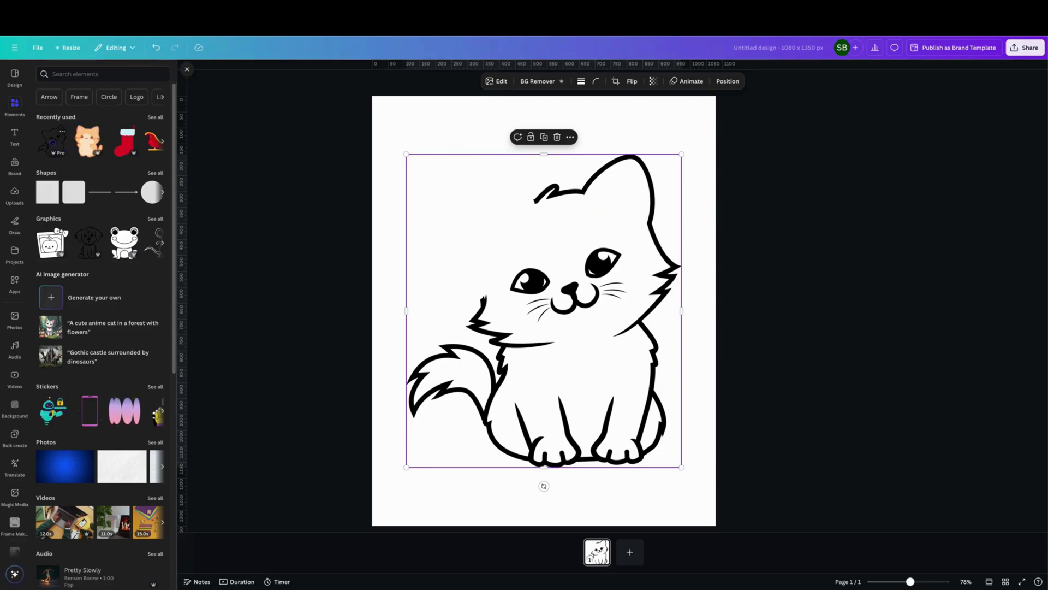
Step: Add a second cat copy aligned over the first, send it to back, and fade it to about 26 transparency
click(52, 141)
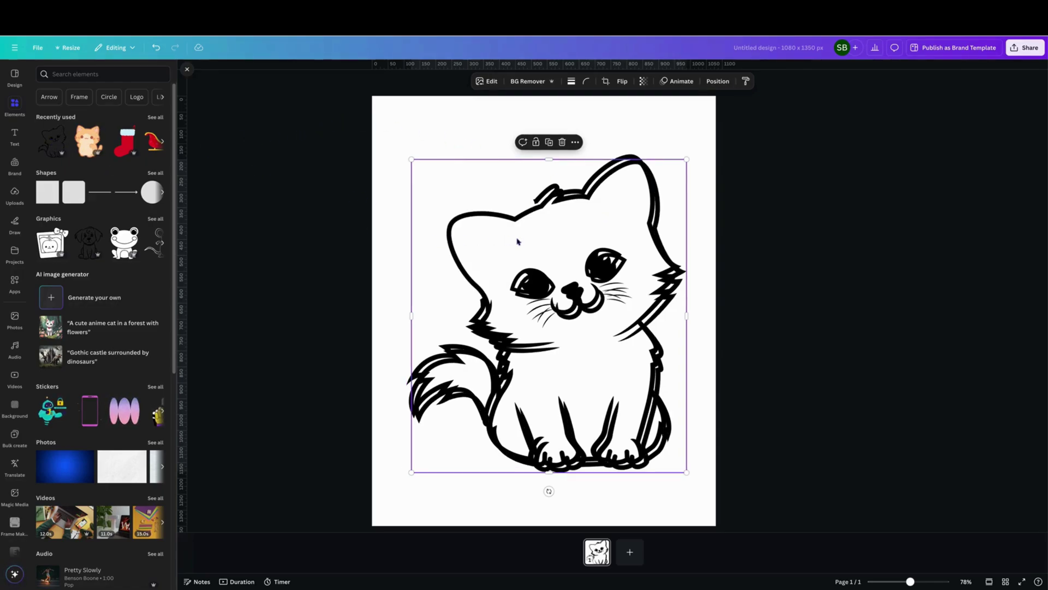
drag(573, 254, 567, 252)
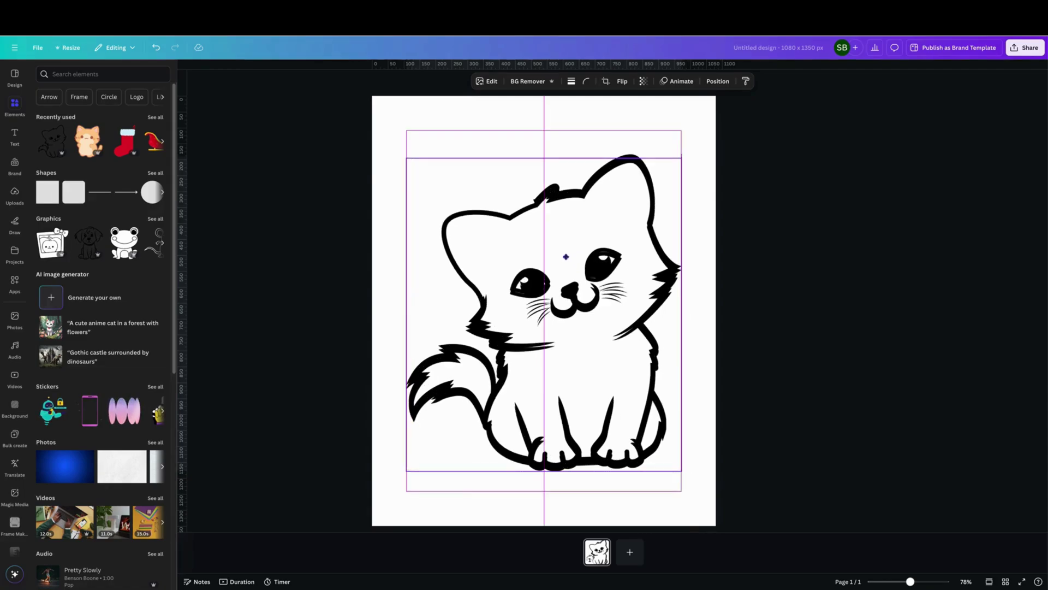
right_click(583, 229)
mouse_move(622, 328)
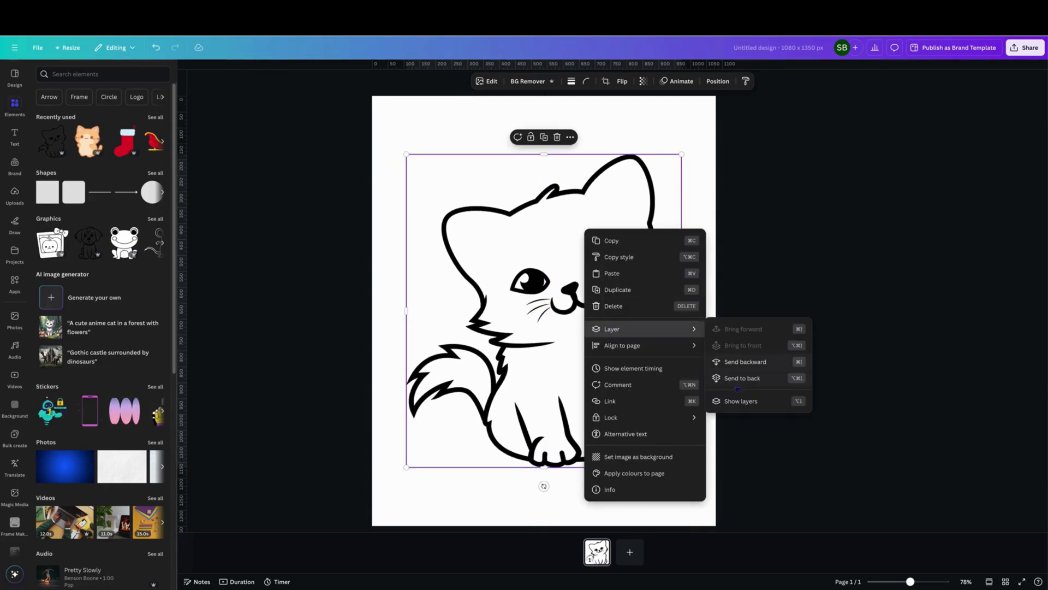
click(748, 383)
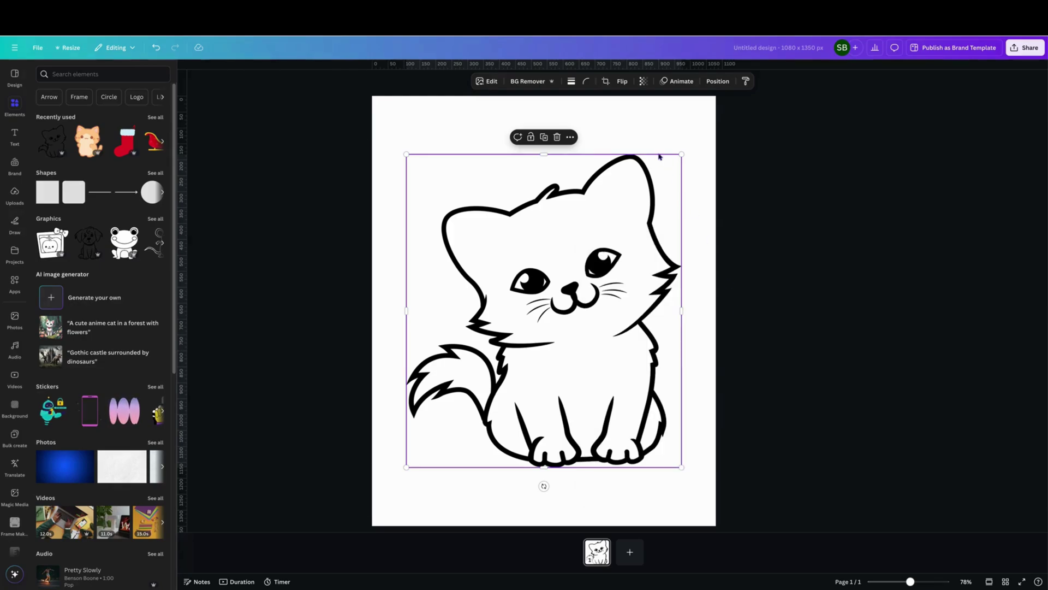
click(644, 82)
drag(663, 115, 615, 115)
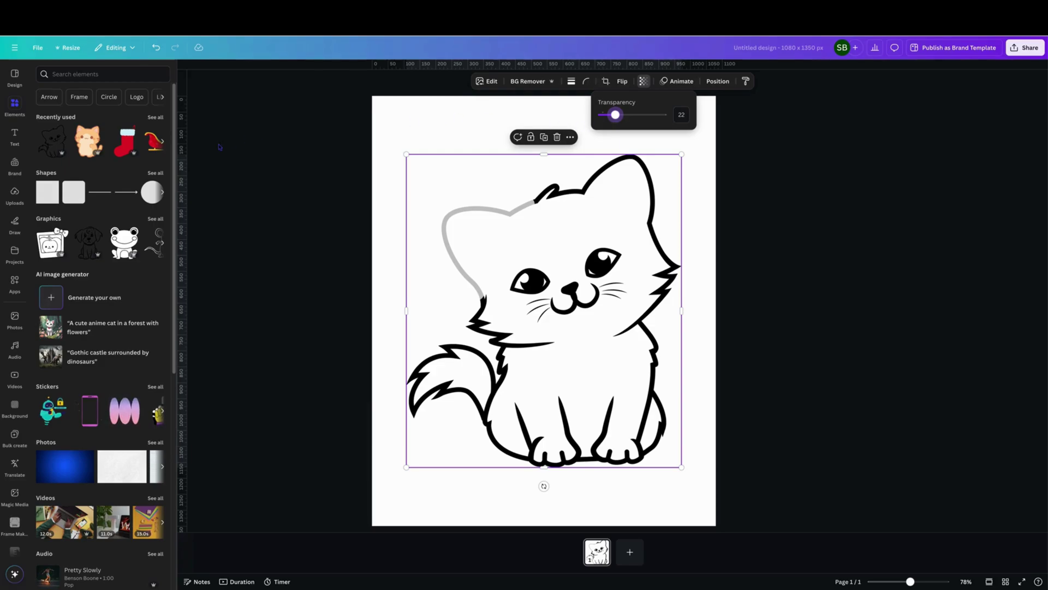
Step: Add a circle, colour it black, and shrink it to a 30×30 px dot
click(152, 192)
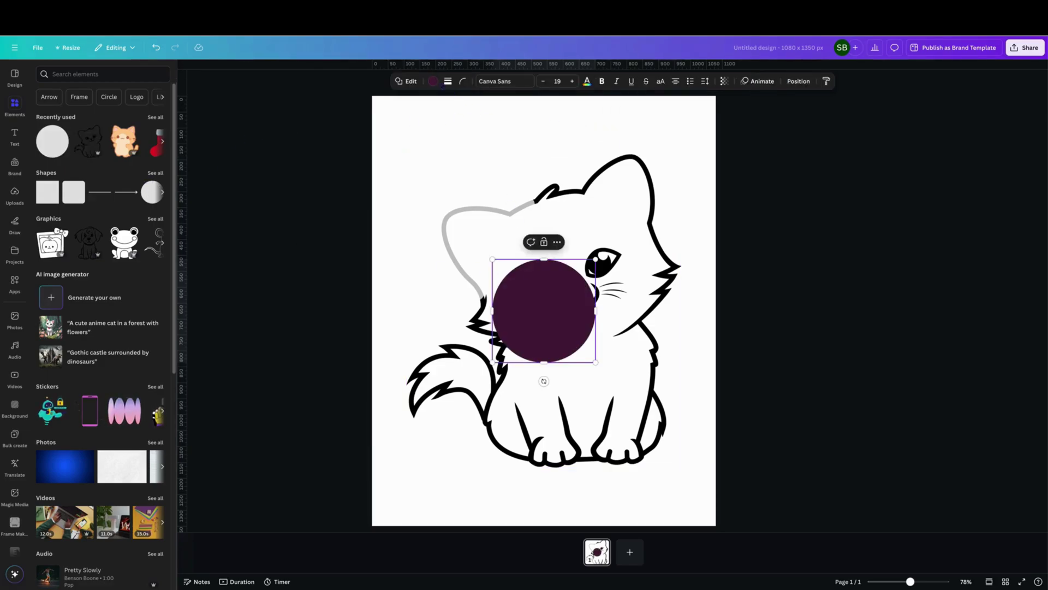
click(433, 81)
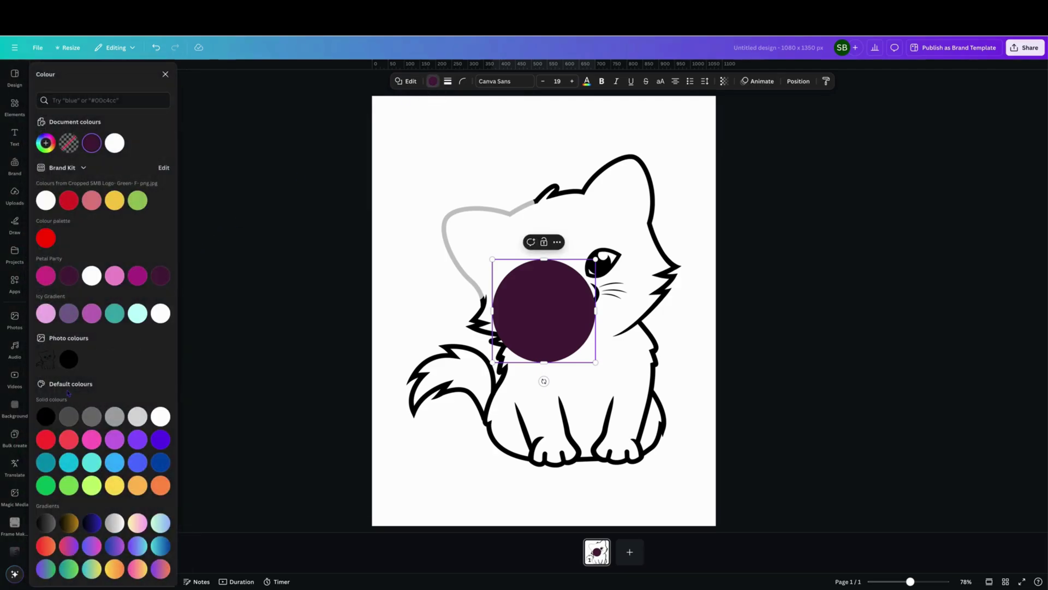
click(45, 416)
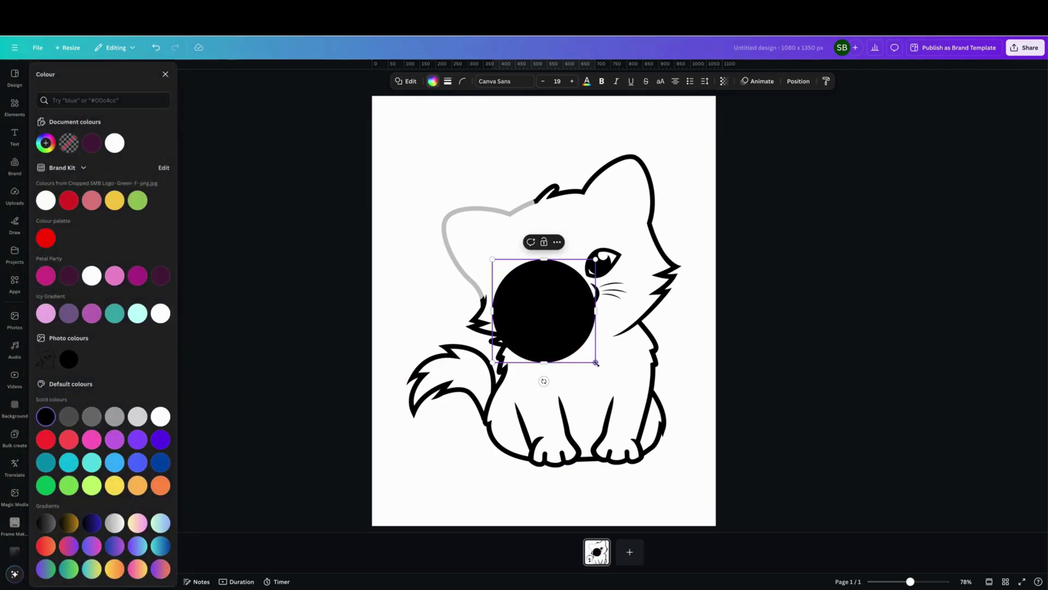
mouse_move(595, 359)
mouse_down()
mouse_move(498, 264)
mouse_move(480, 285)
mouse_move(489, 318)
mouse_up()
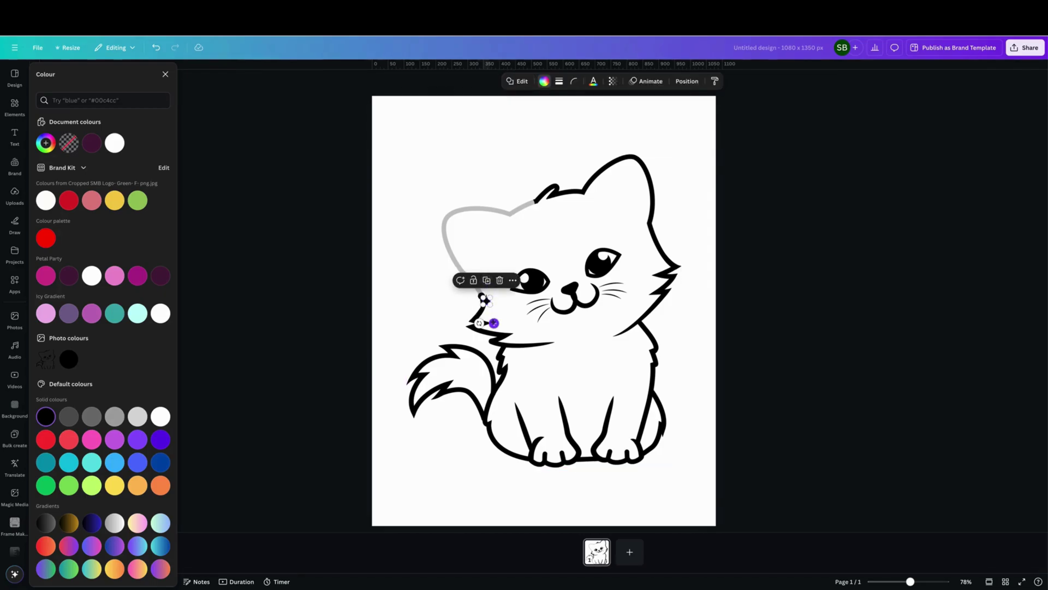
Step: Place the first dot on the cheek and duplicate dots up the left head guide
drag(494, 309, 480, 293)
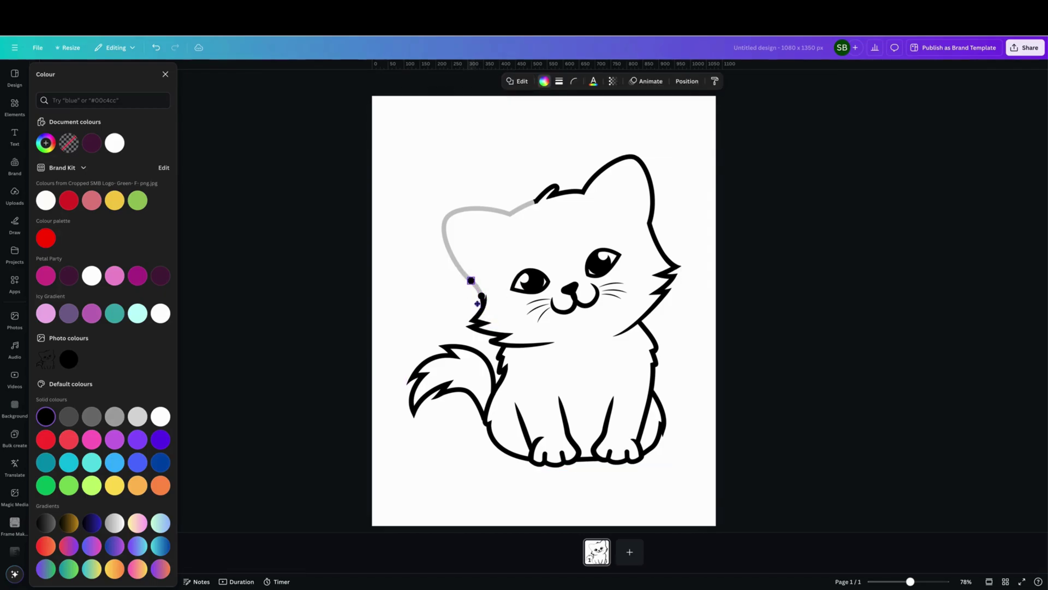
click(471, 282)
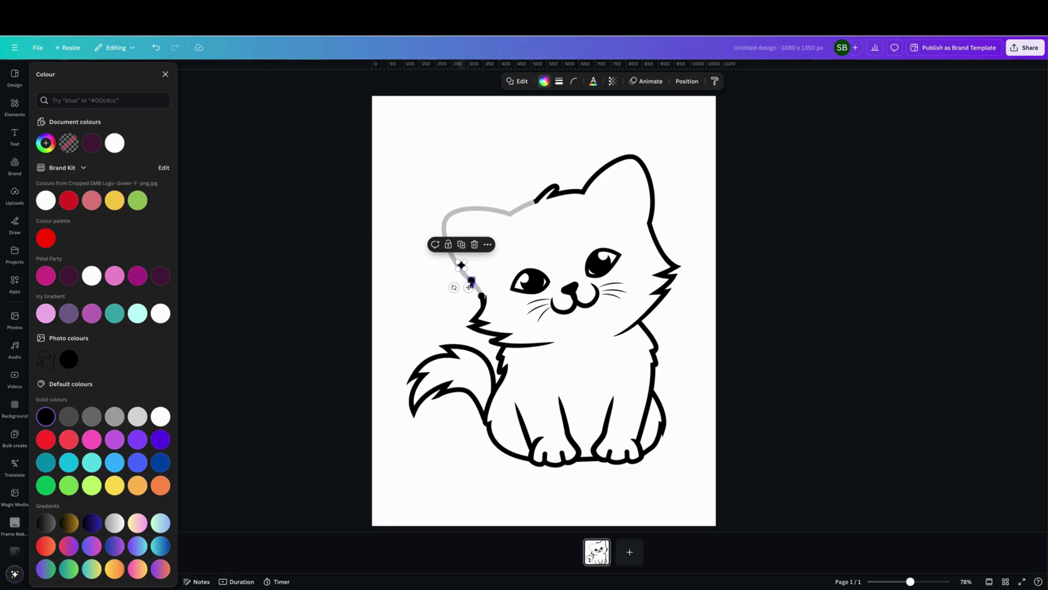
drag(469, 287, 455, 265)
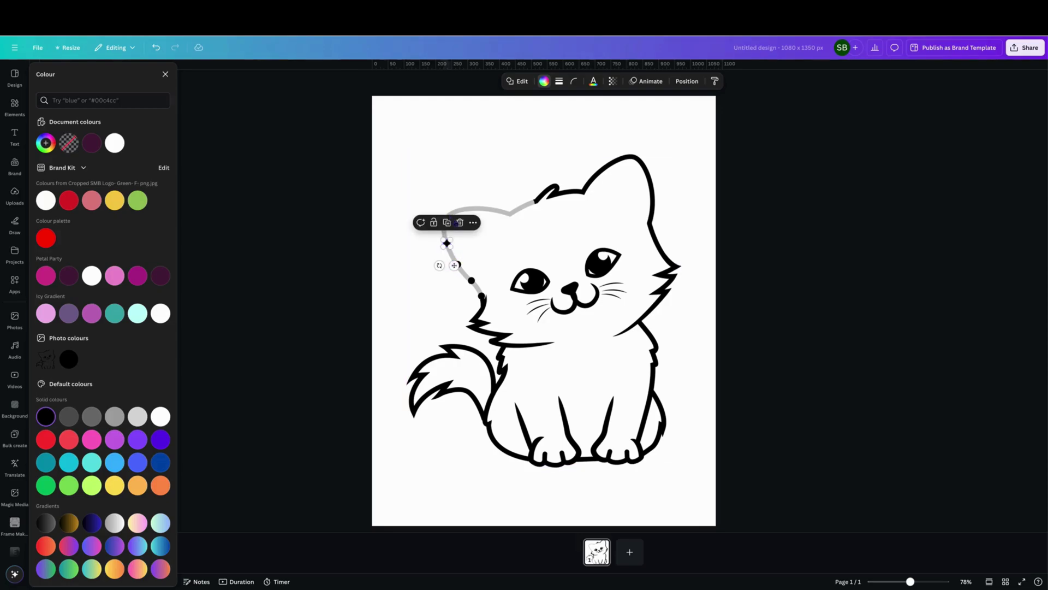
click(446, 222)
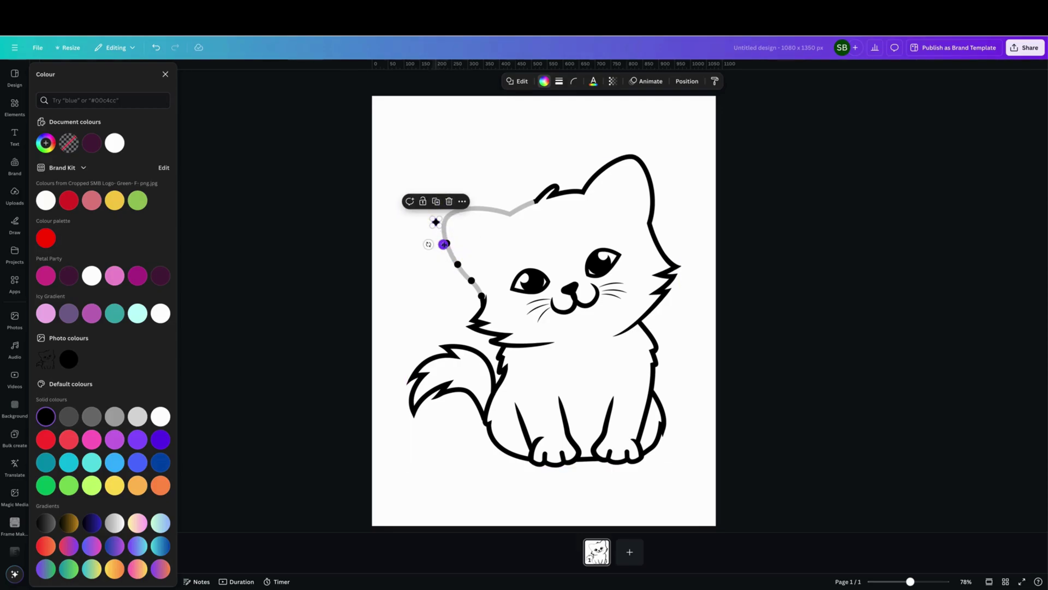
drag(446, 242, 443, 220)
click(449, 243)
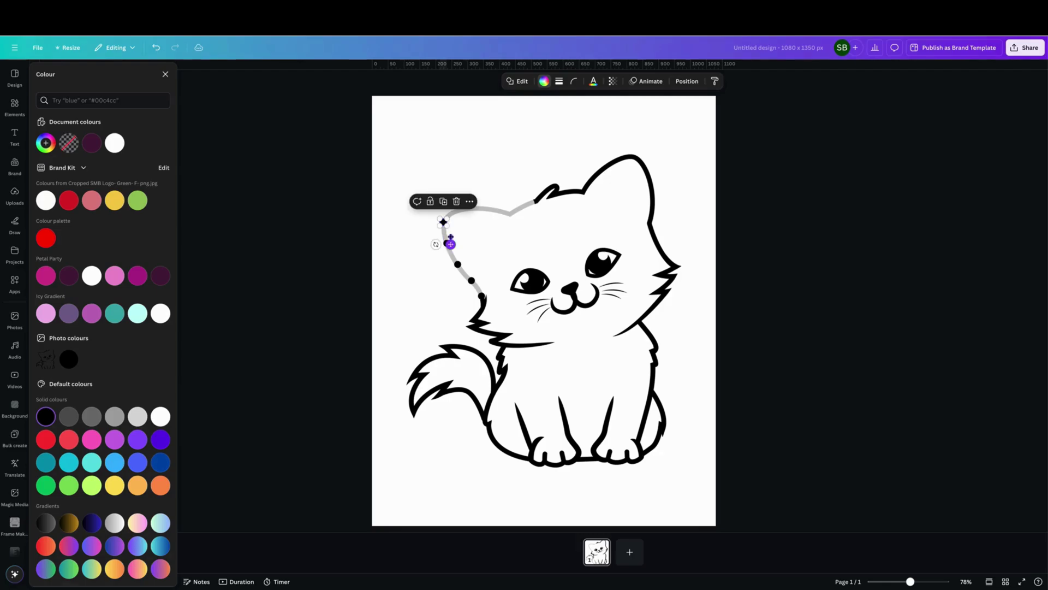
click(446, 223)
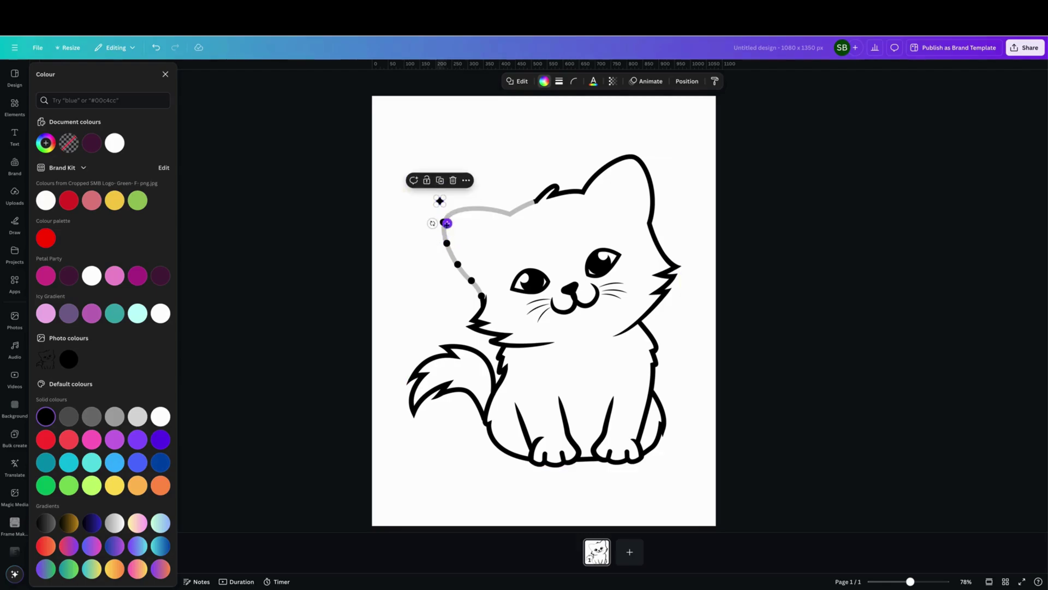
drag(442, 221, 457, 211)
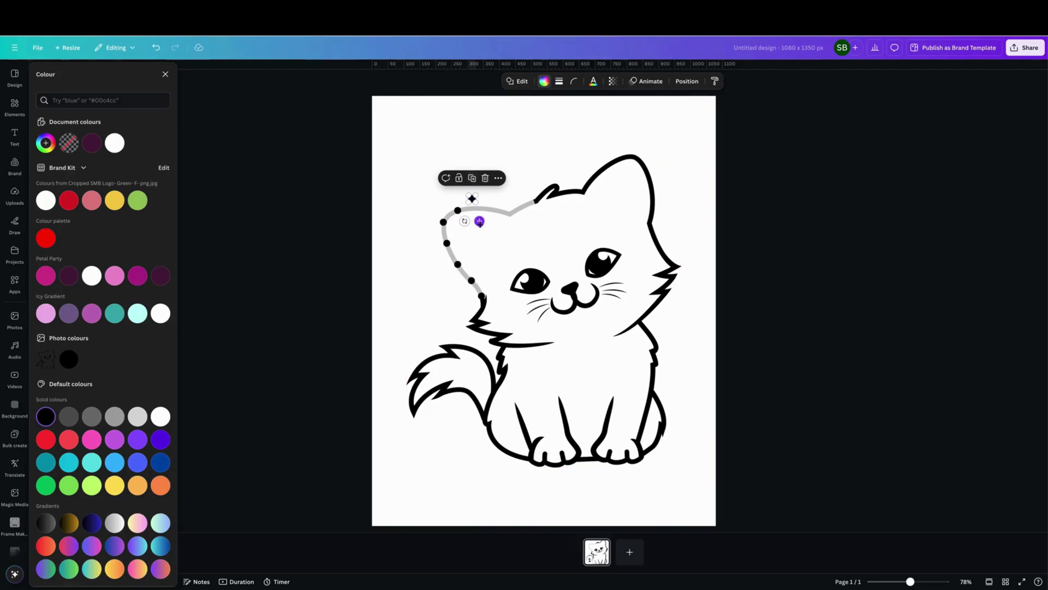
drag(472, 199, 500, 233)
Step: Duplicate more dots along the head outline up to the right ear
click(475, 188)
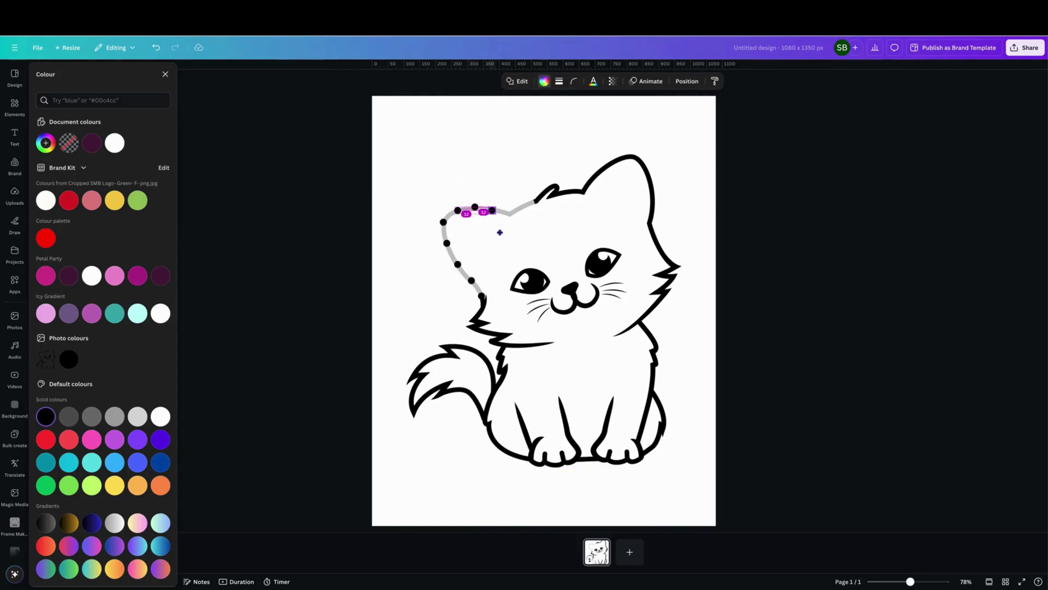
key(ctrl+d)
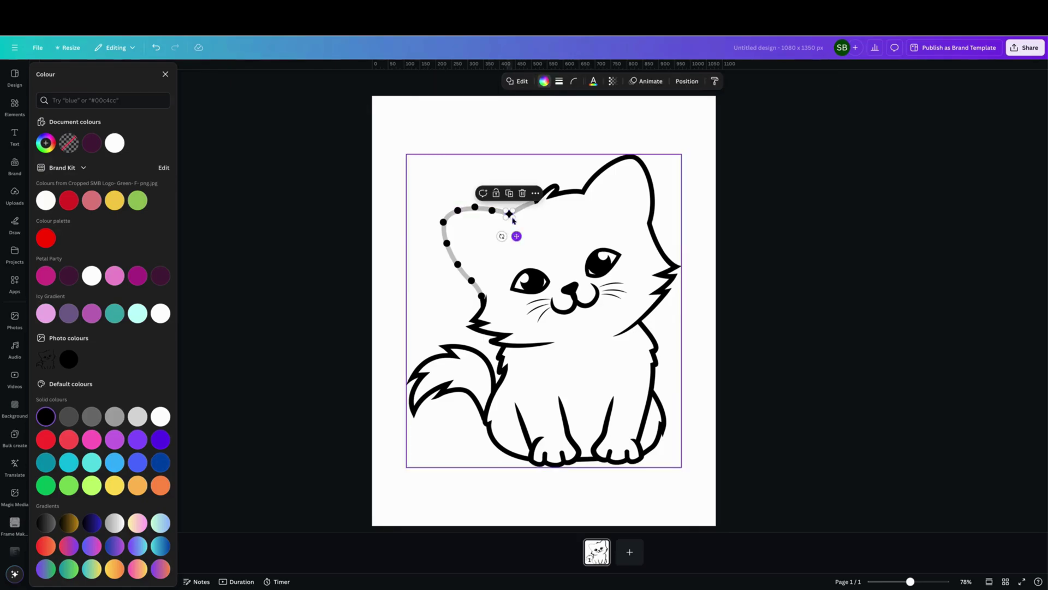
click(508, 192)
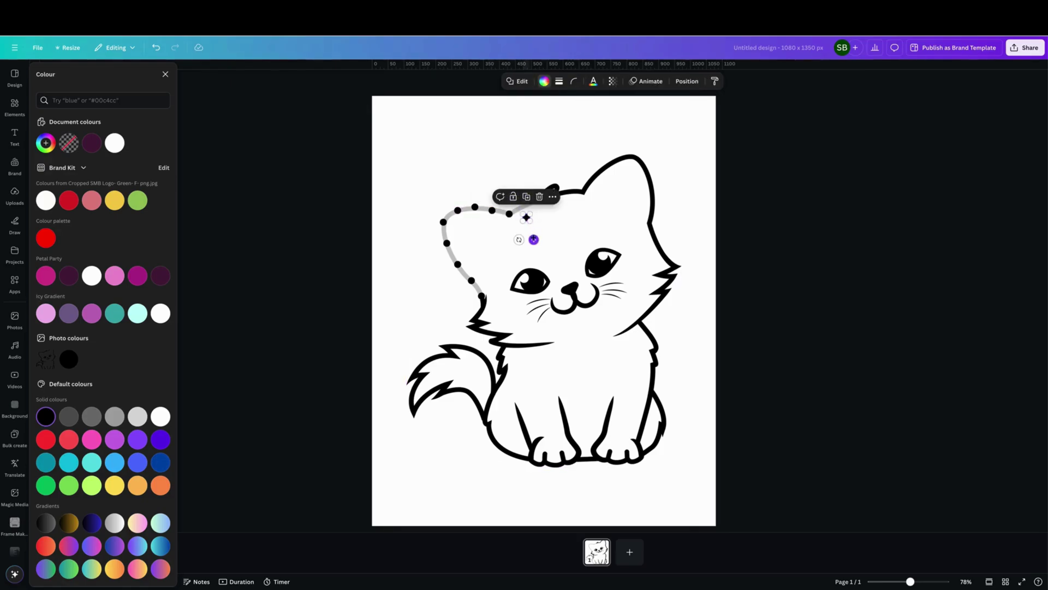
drag(534, 239, 535, 227)
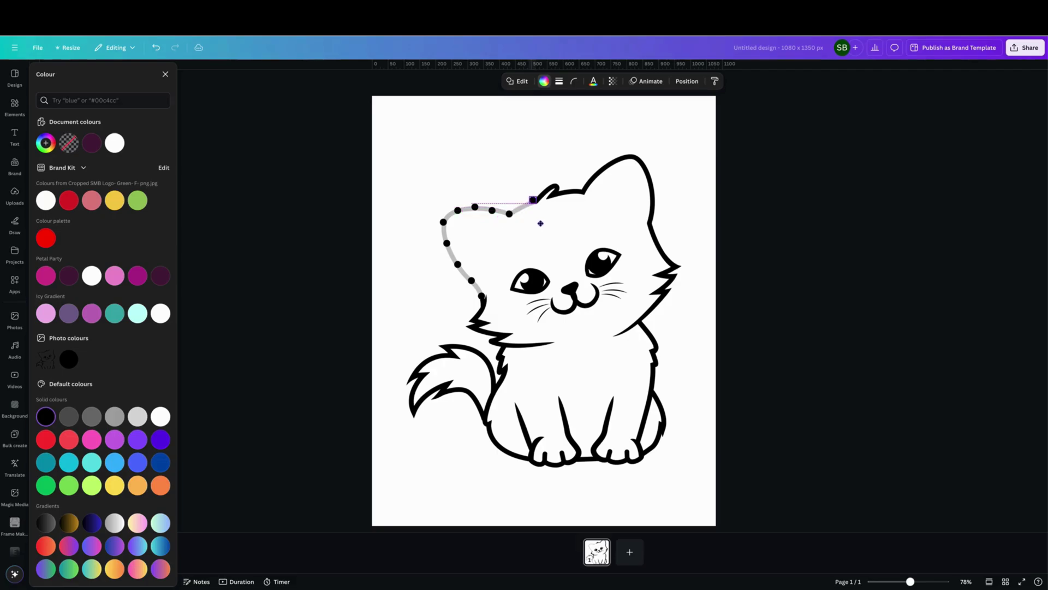
drag(534, 226, 541, 223)
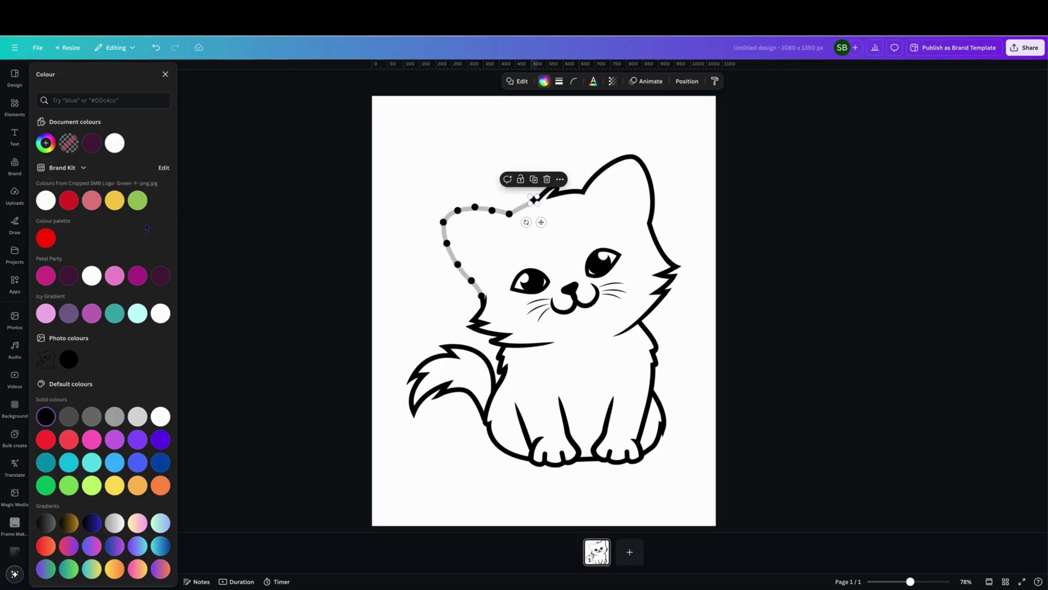
Step: Add a body text label reading 1 beside the lowest cheek dot
click(14, 136)
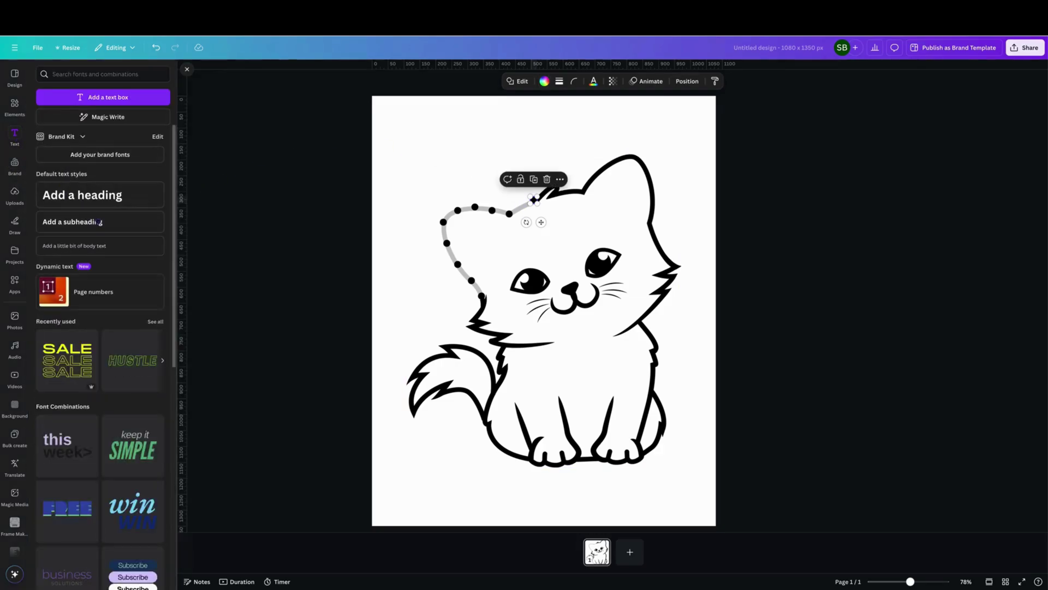
click(100, 247)
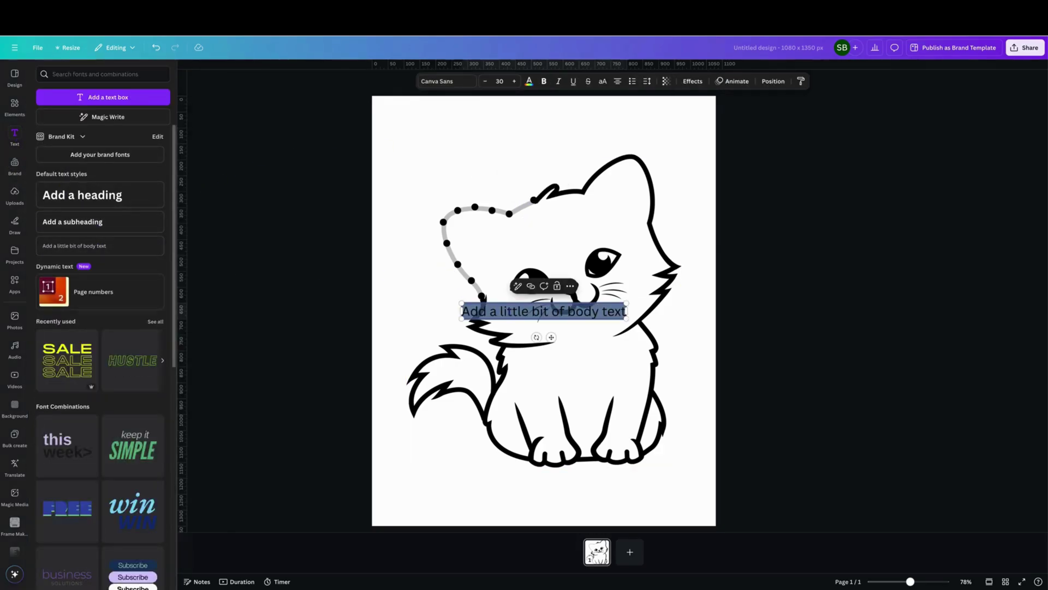
key(BackSpace)
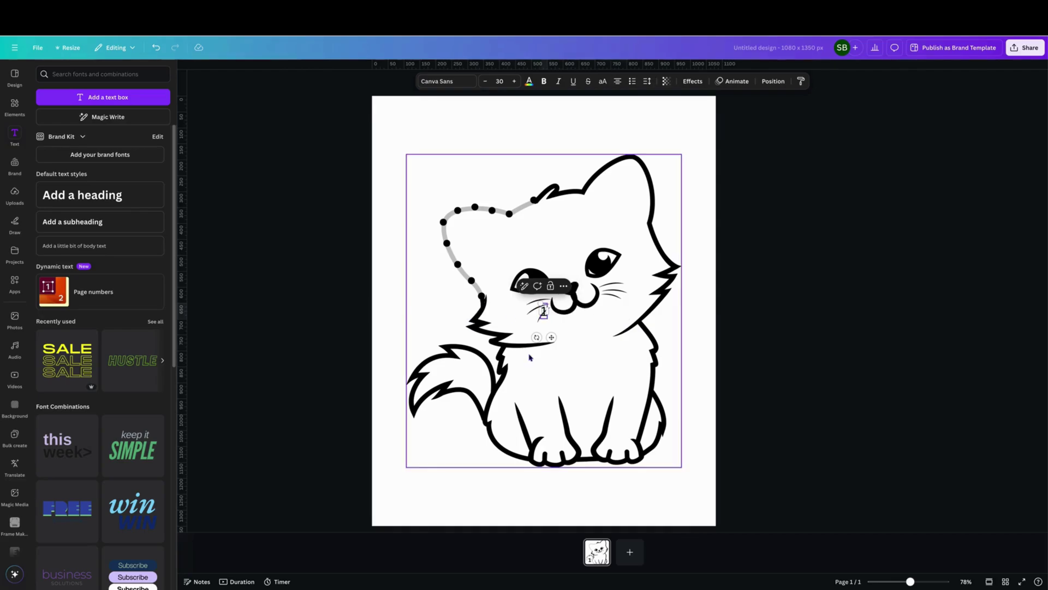
drag(551, 336, 480, 326)
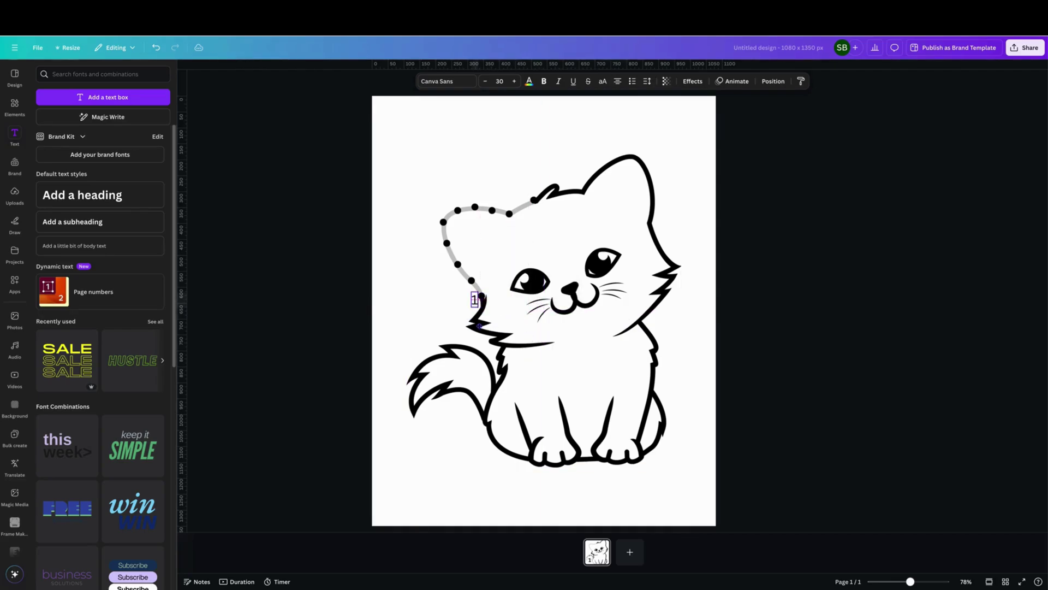
click(479, 326)
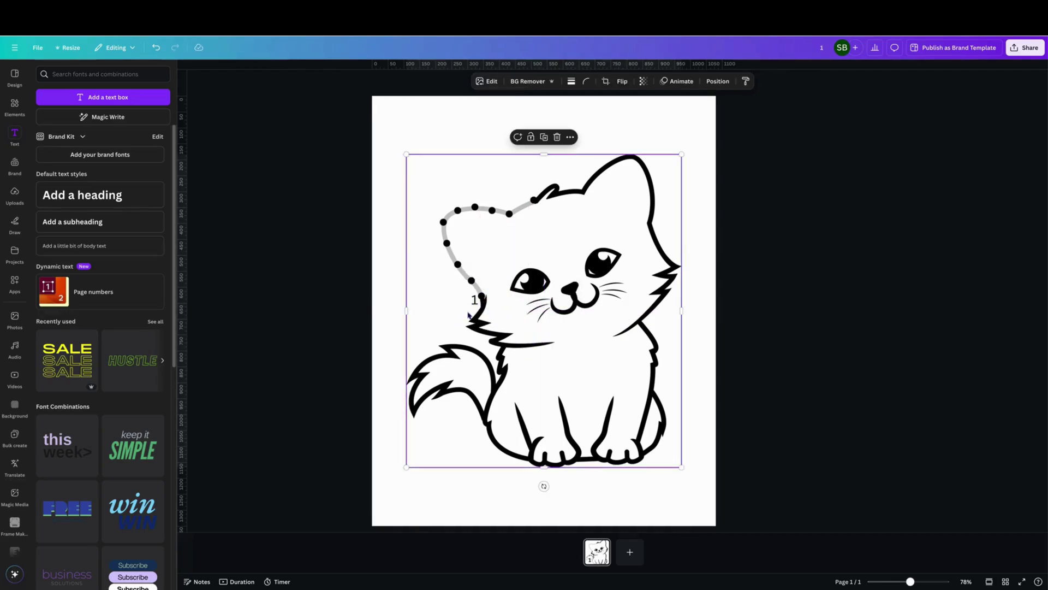
click(475, 300)
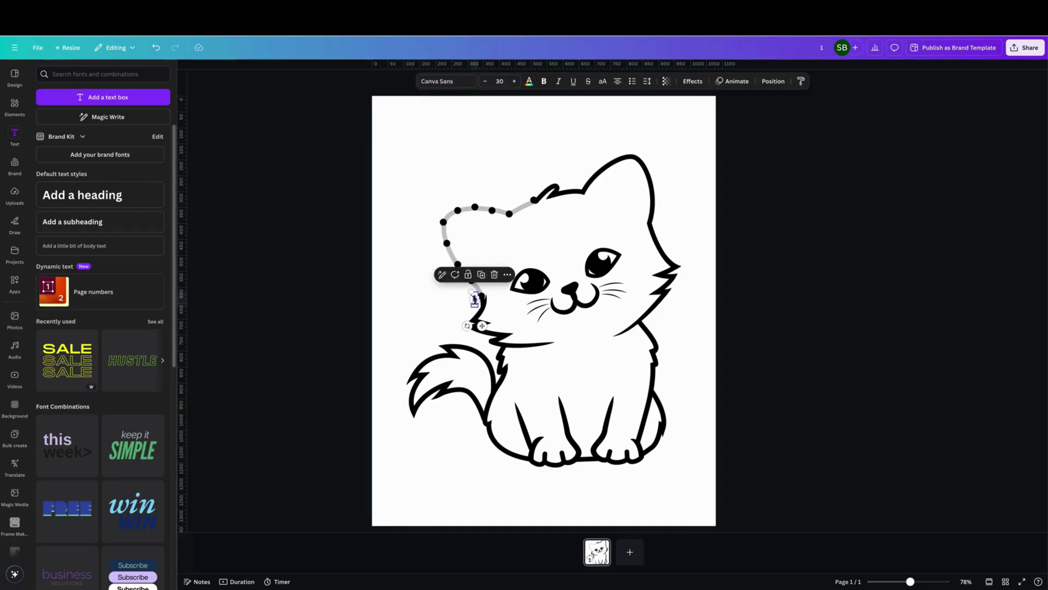
Step: Set the 1 label's font size to 20 and nudge it closer to its dot
click(499, 80)
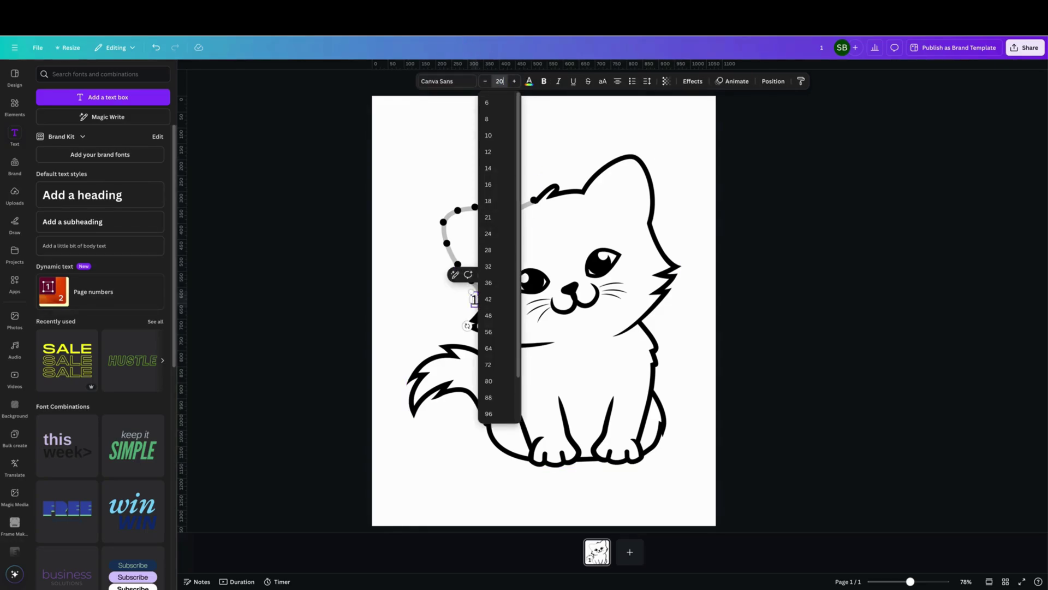
key(Return)
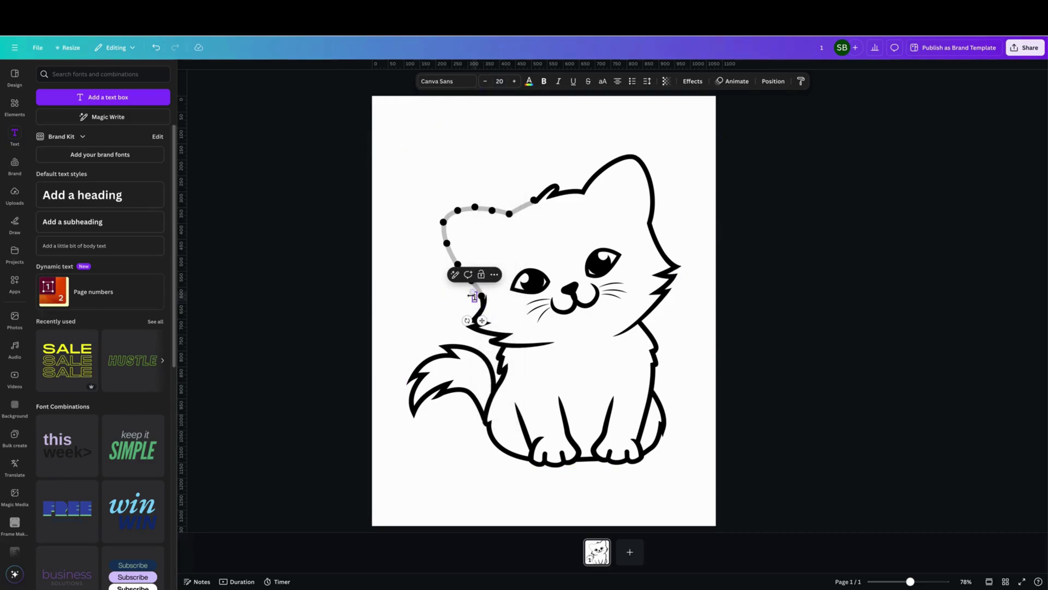
click(474, 300)
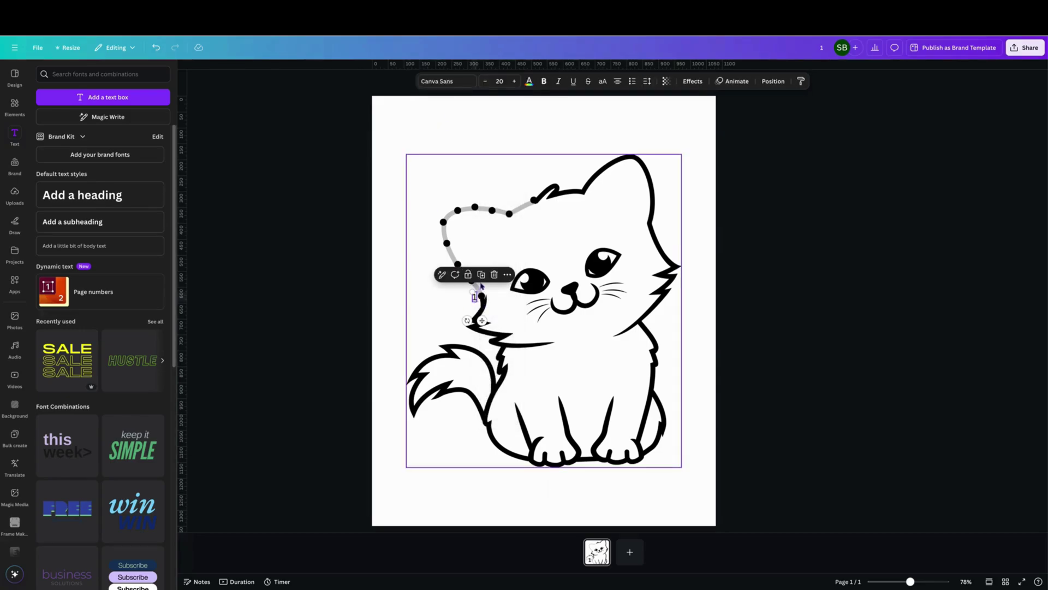
drag(482, 320, 475, 313)
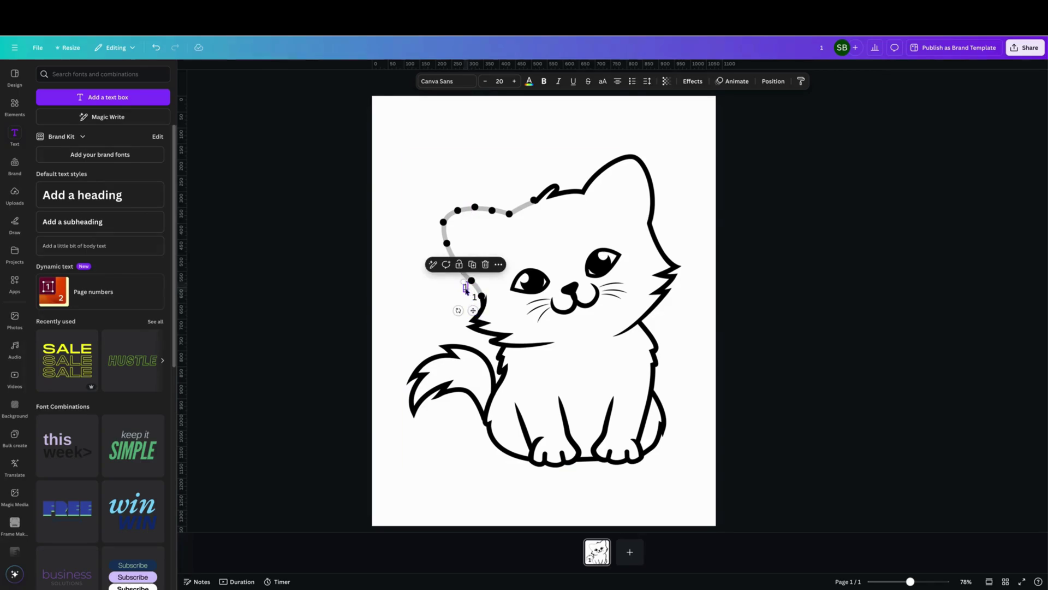
text(2)
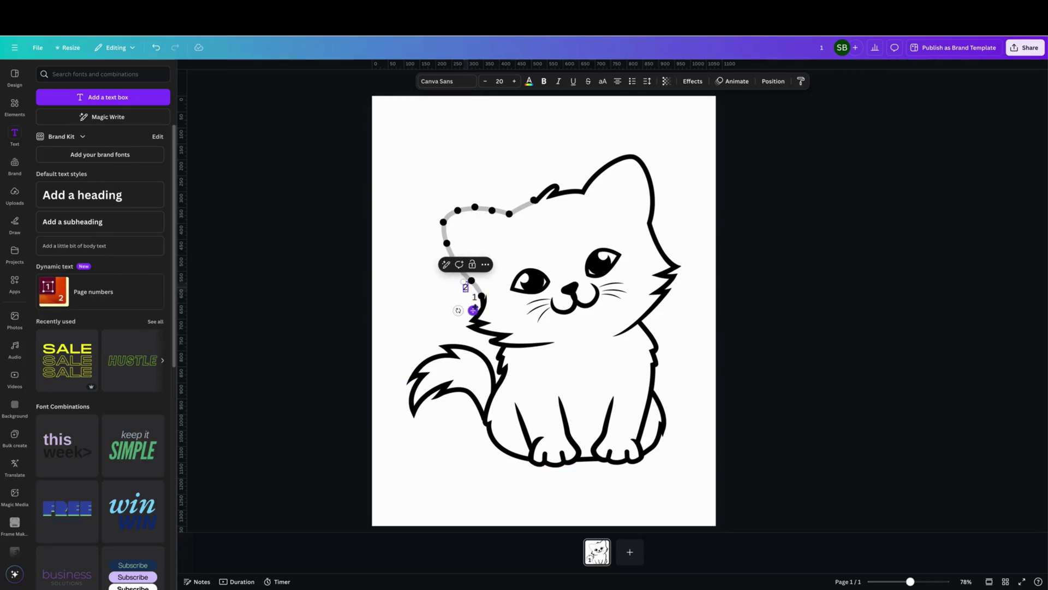
Step: Copy the number label and place labels 2, 3 and 4 beside the next dots
mouse_move(472, 310)
mouse_down()
mouse_move(457, 292)
mouse_move(471, 309)
mouse_up()
click(464, 292)
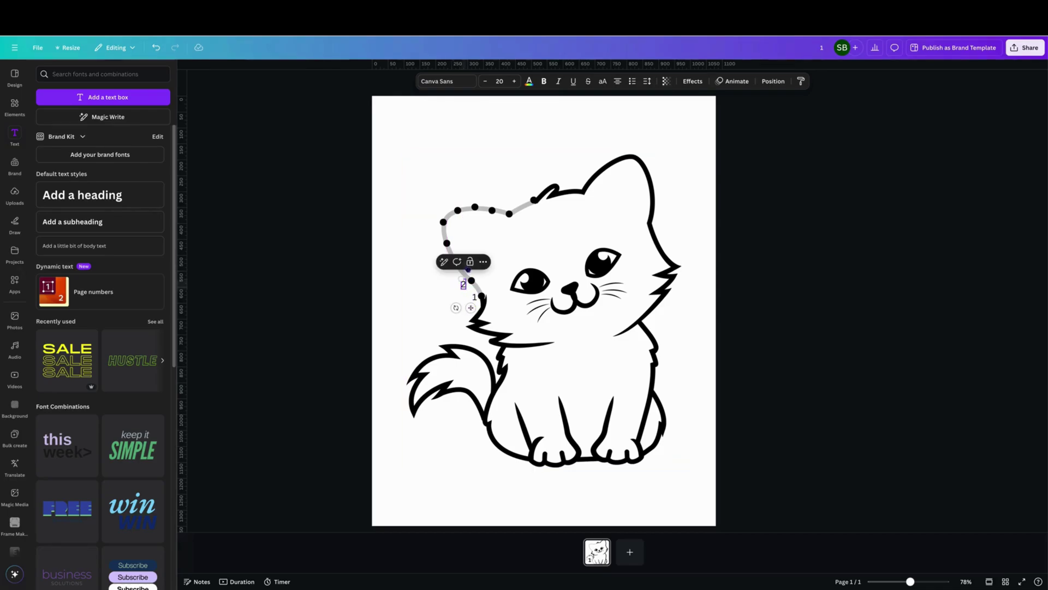
click(465, 287)
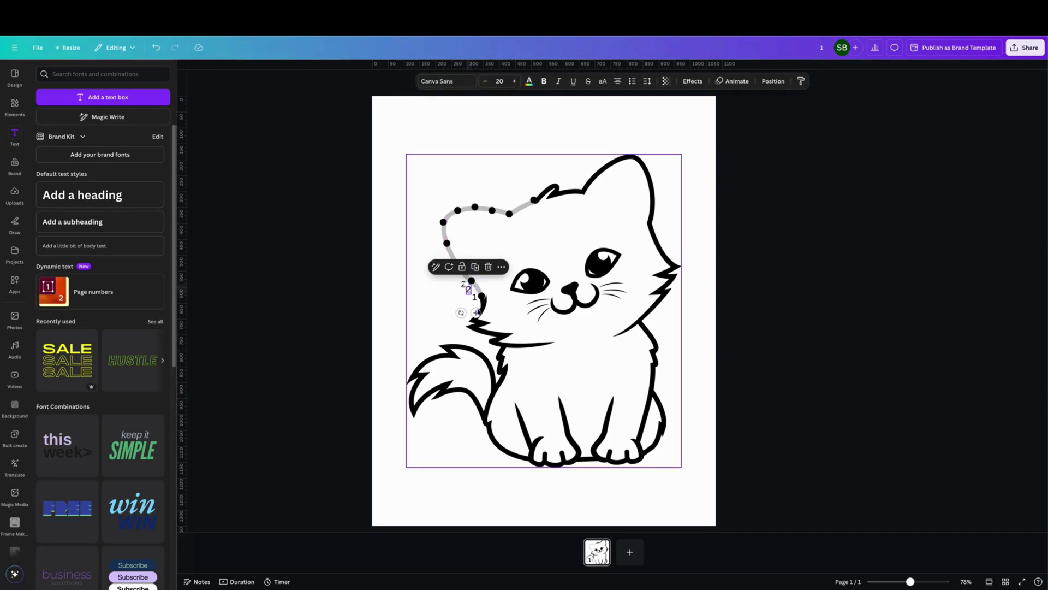
drag(476, 312, 457, 292)
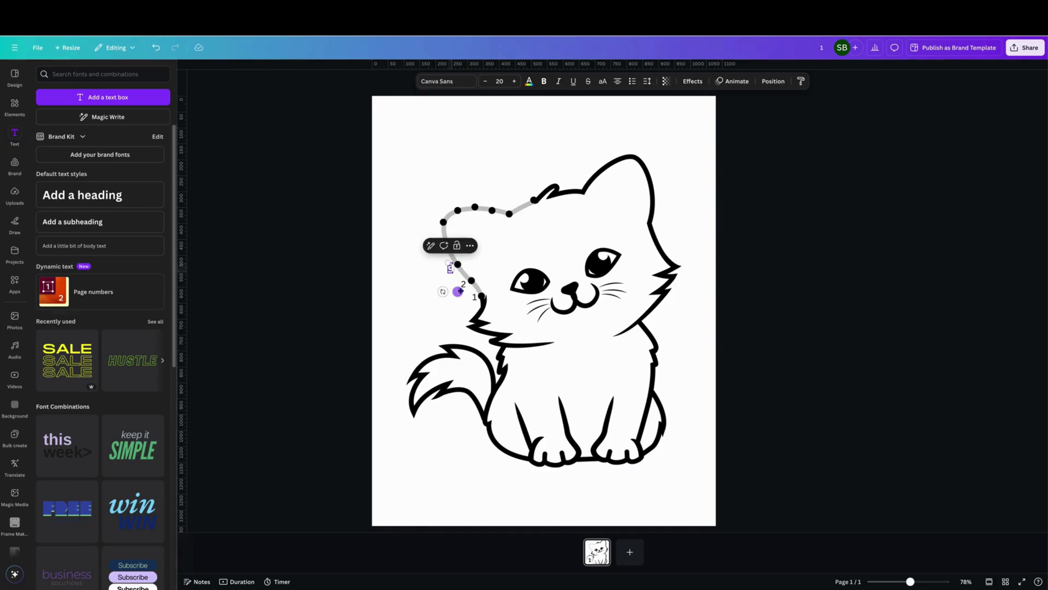
click(452, 265)
click(457, 245)
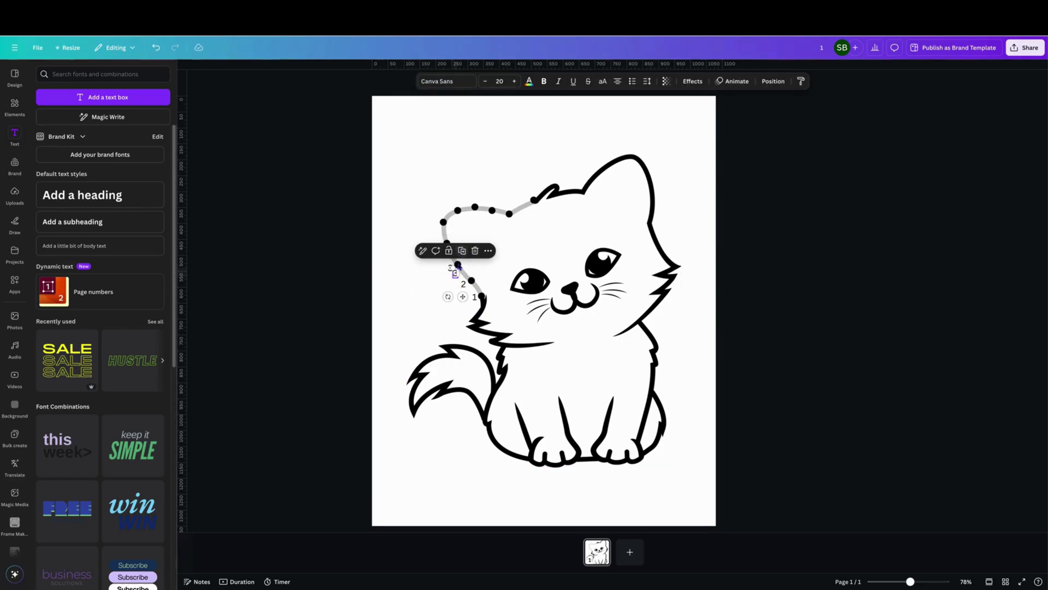
drag(463, 296, 447, 271)
double_click(440, 247)
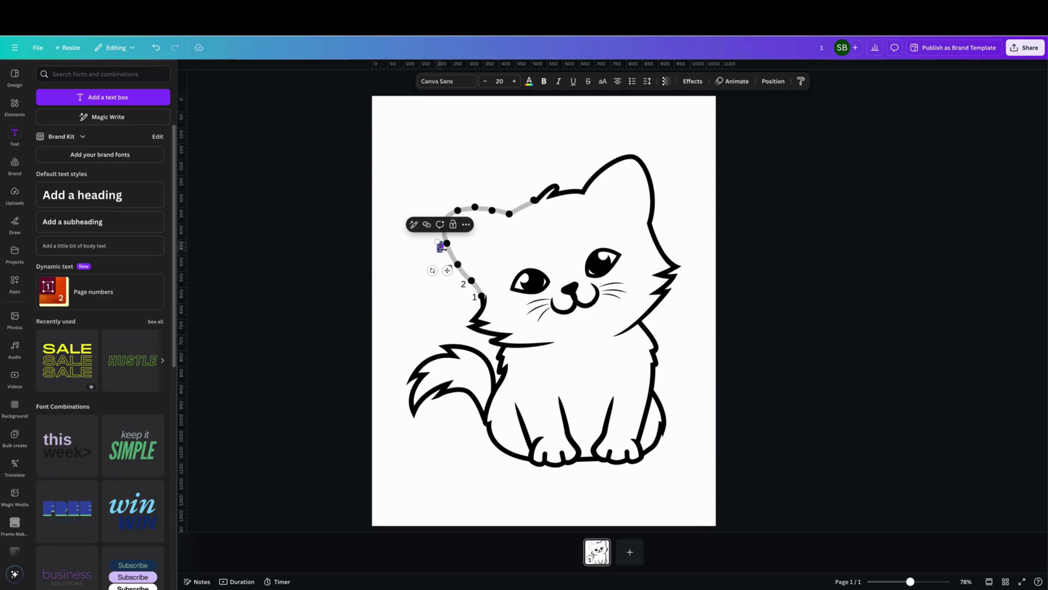
text(4)
click(442, 249)
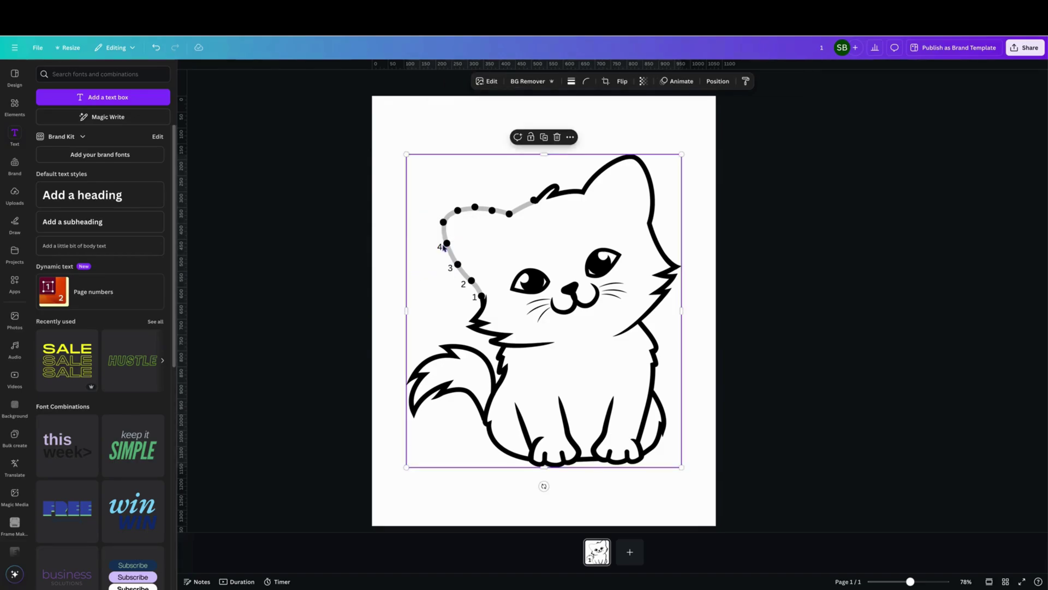
click(441, 247)
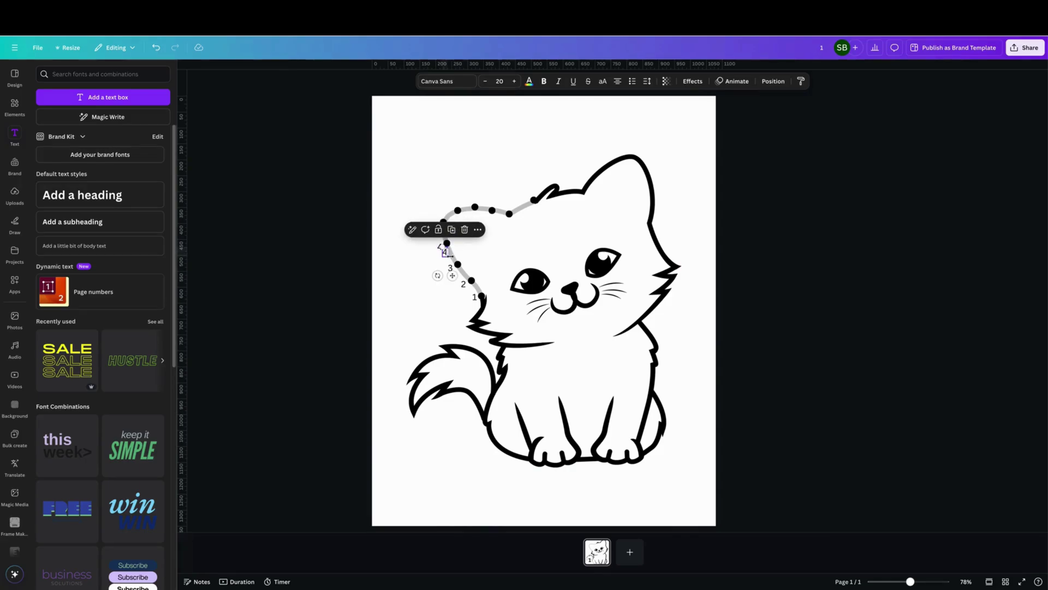
drag(446, 252, 438, 227)
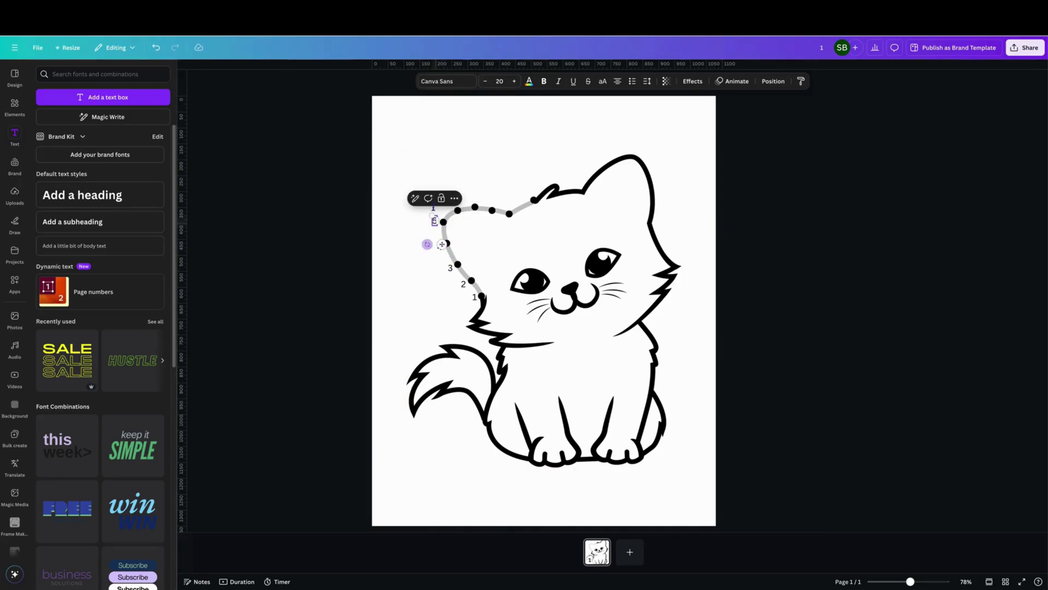
text(5)
Step: Add labels 5, 6 and 7 beside the following dots along the head
key(Escape)
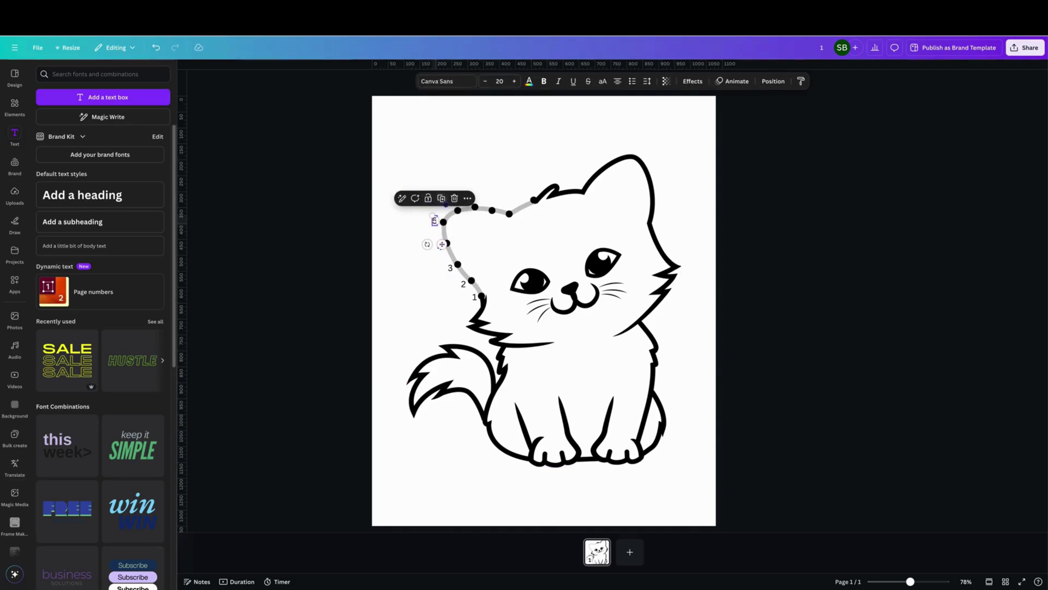
click(441, 199)
drag(447, 250, 461, 223)
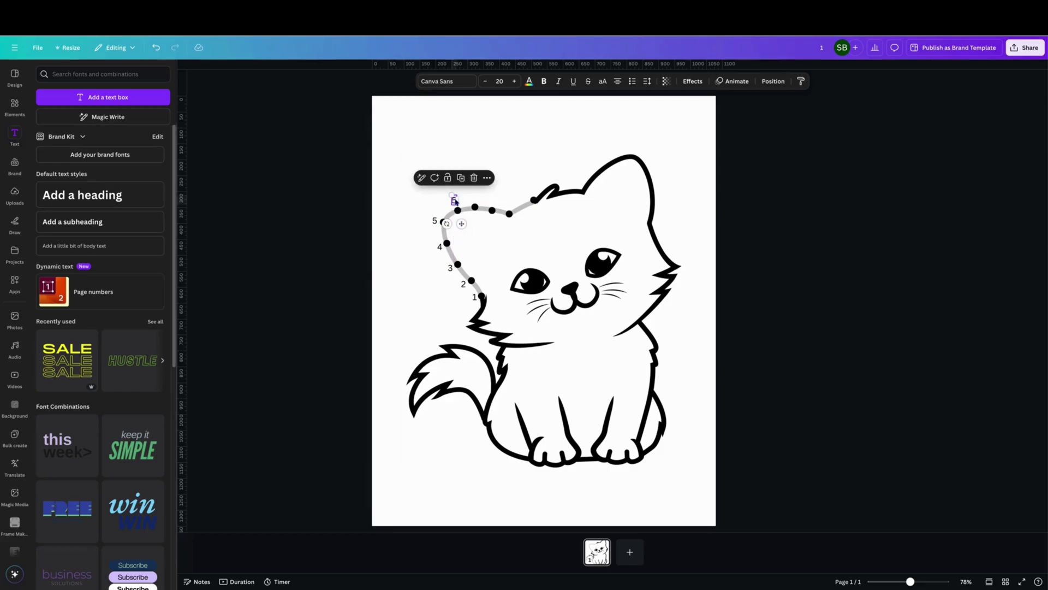
text(6)
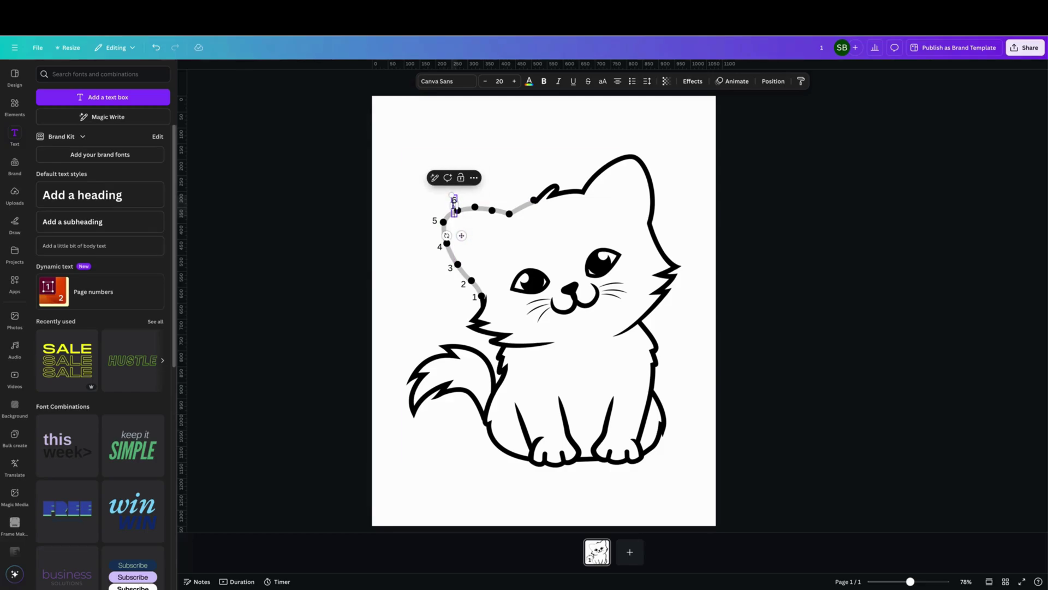
drag(454, 201, 481, 220)
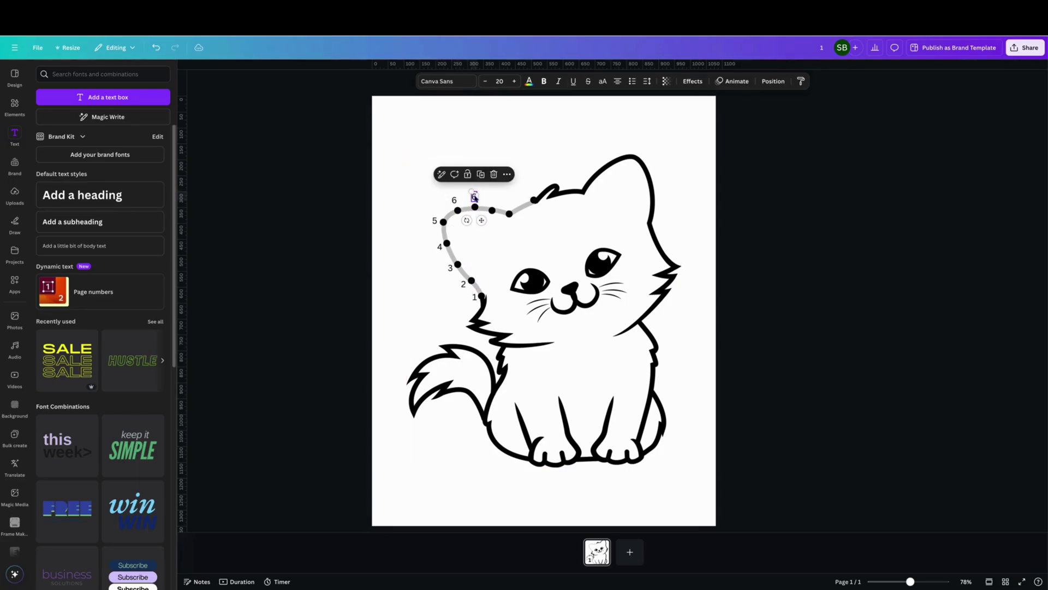
text(7)
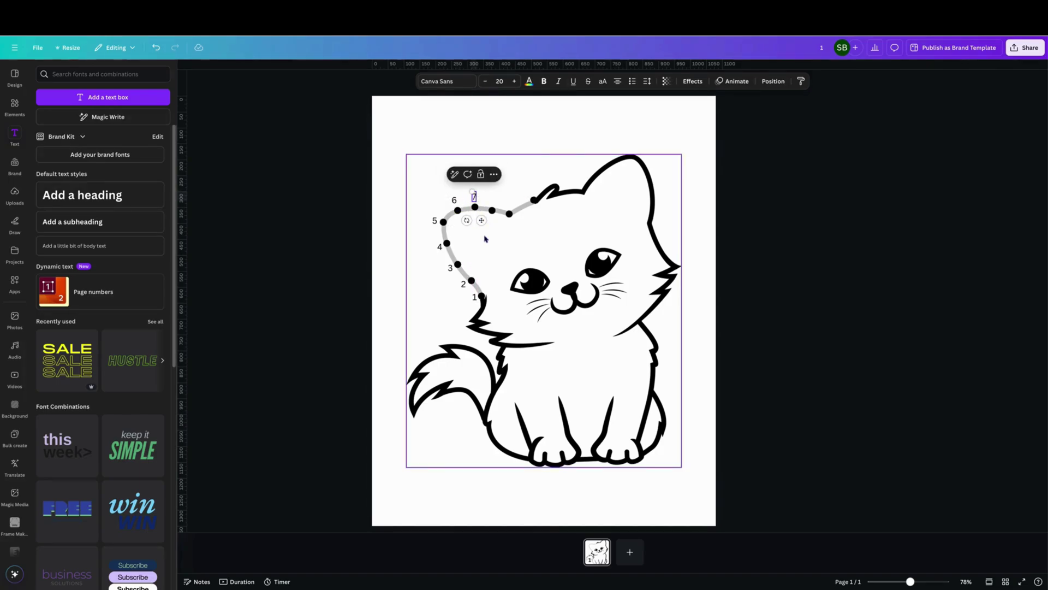
click(481, 219)
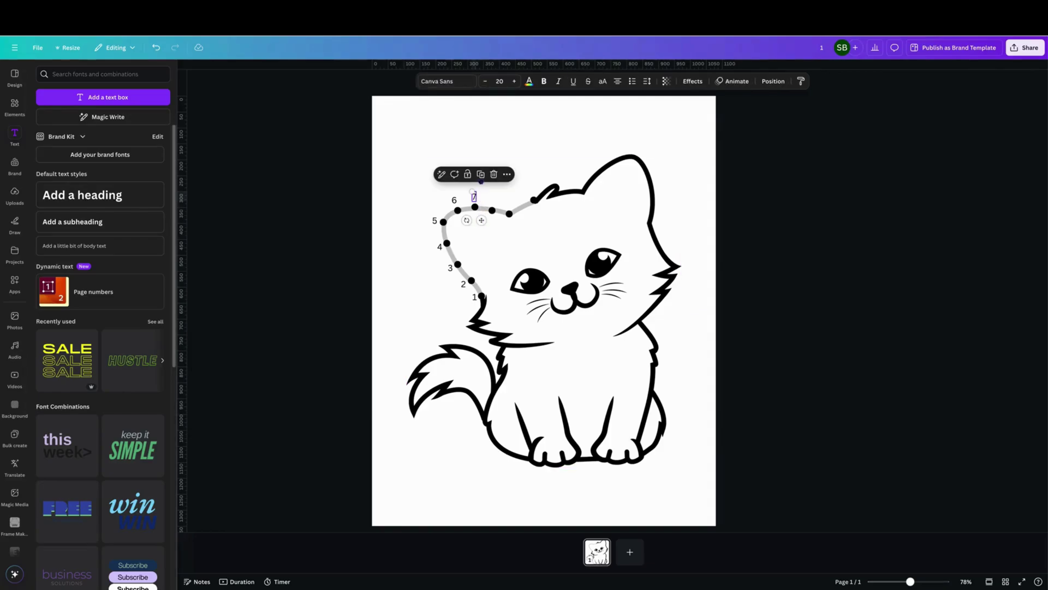
click(481, 174)
drag(485, 224, 497, 222)
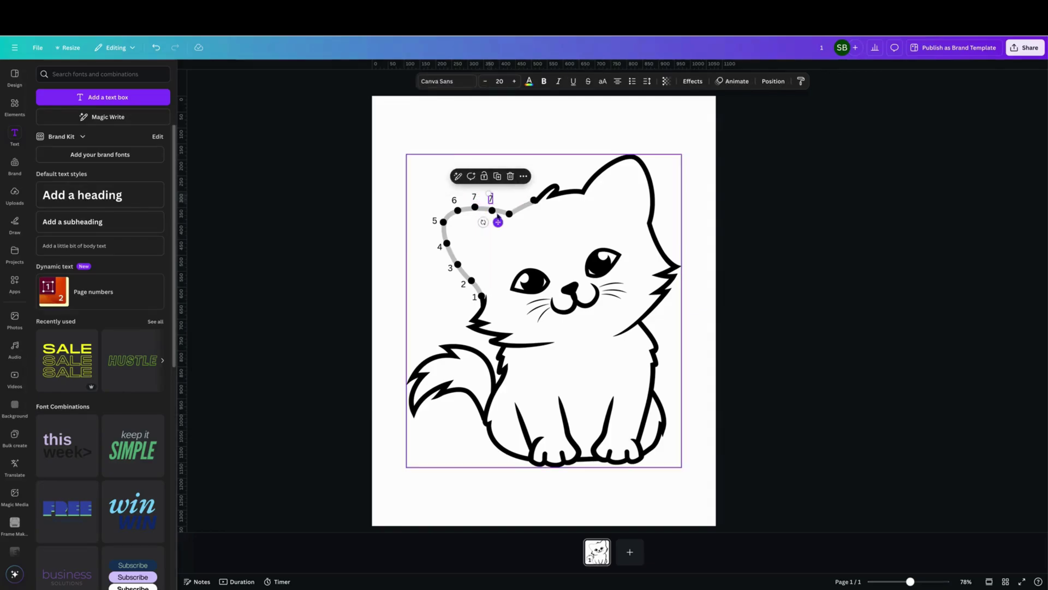
text(8)
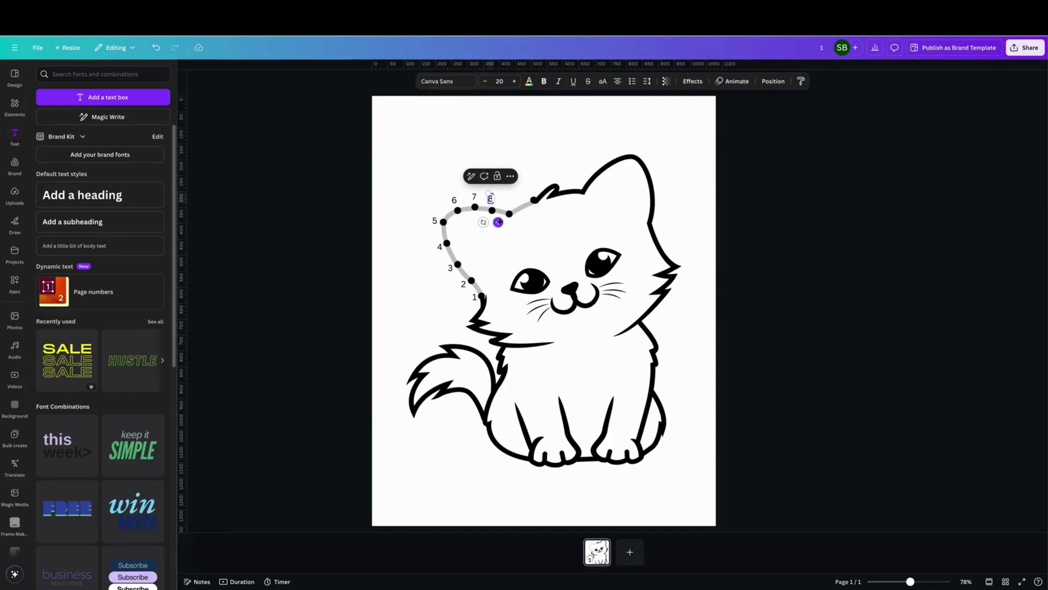
Step: Position labels 8, 9 and 10 beside the remaining dots up to the right ear
click(499, 221)
click(490, 199)
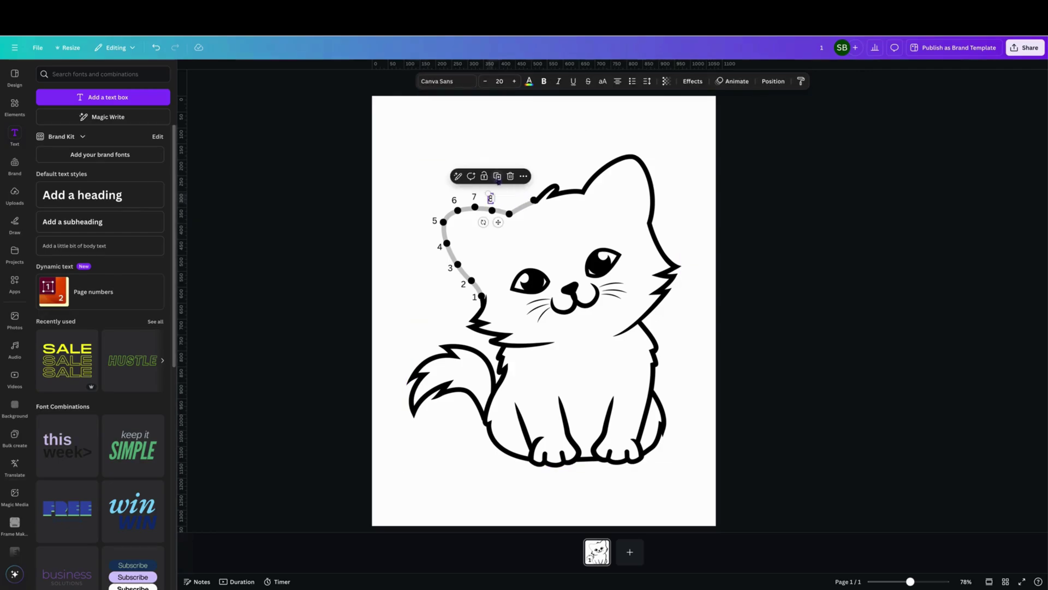
drag(498, 222, 516, 227)
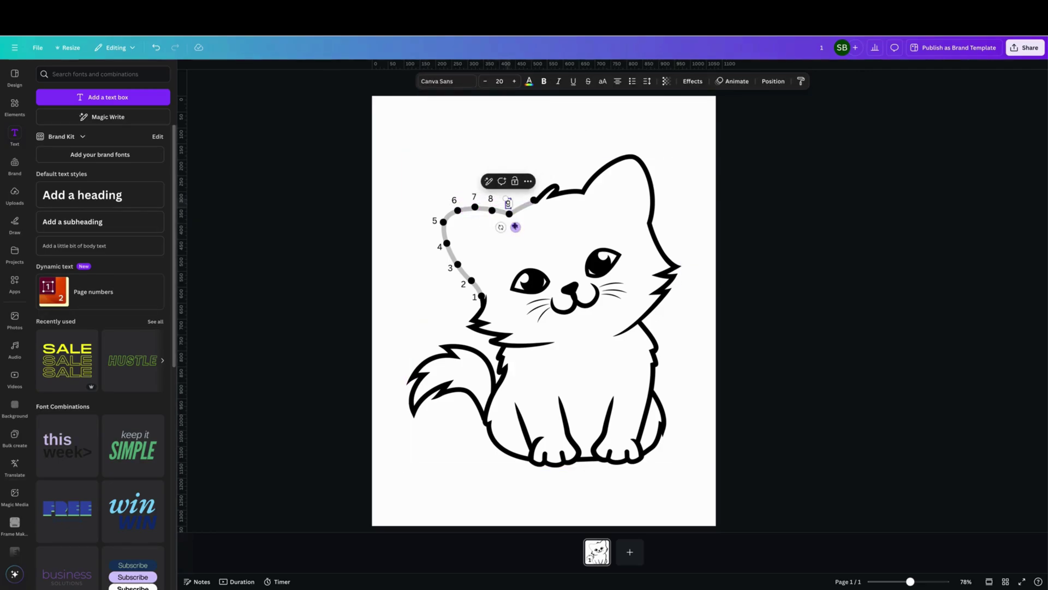
click(516, 226)
click(508, 204)
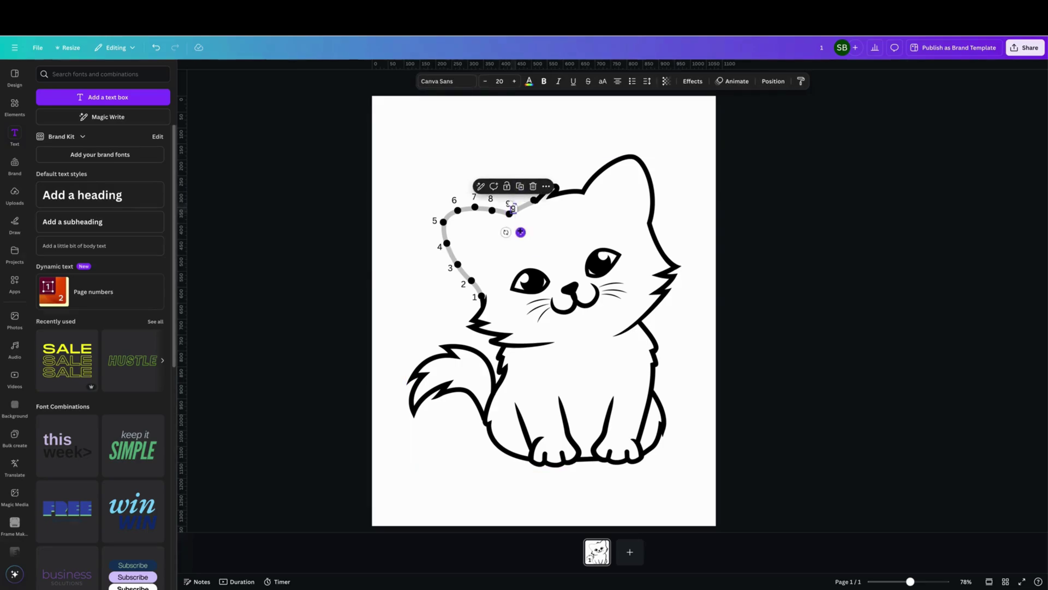
drag(515, 227, 540, 213)
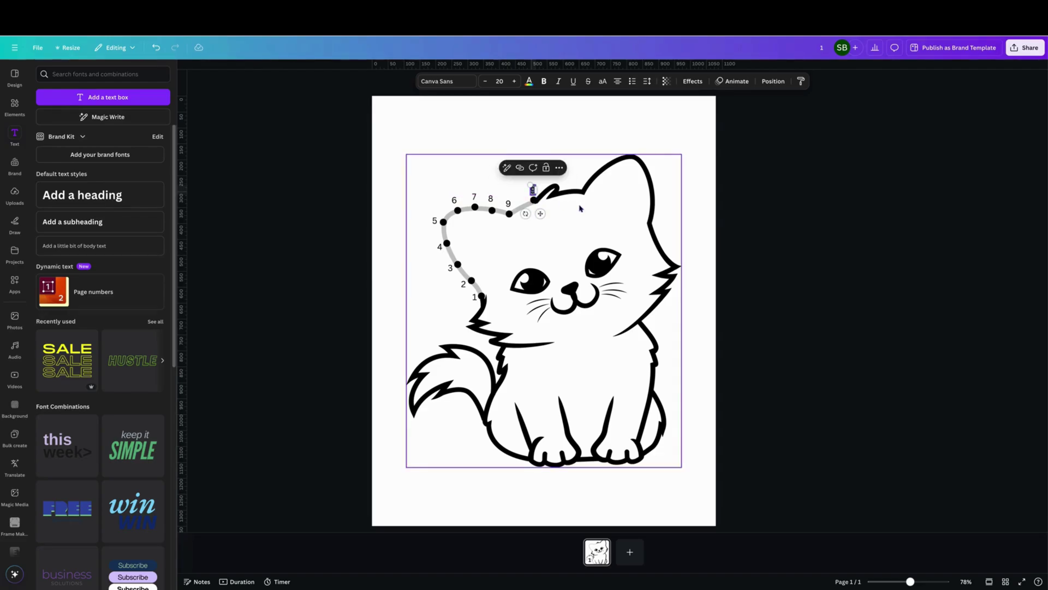
text(10)
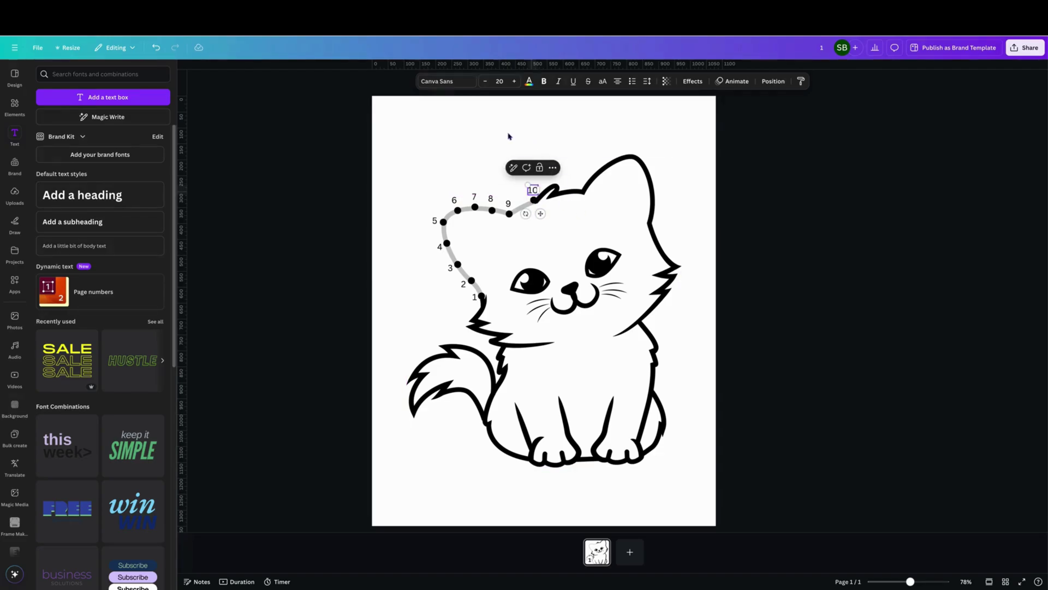
click(484, 245)
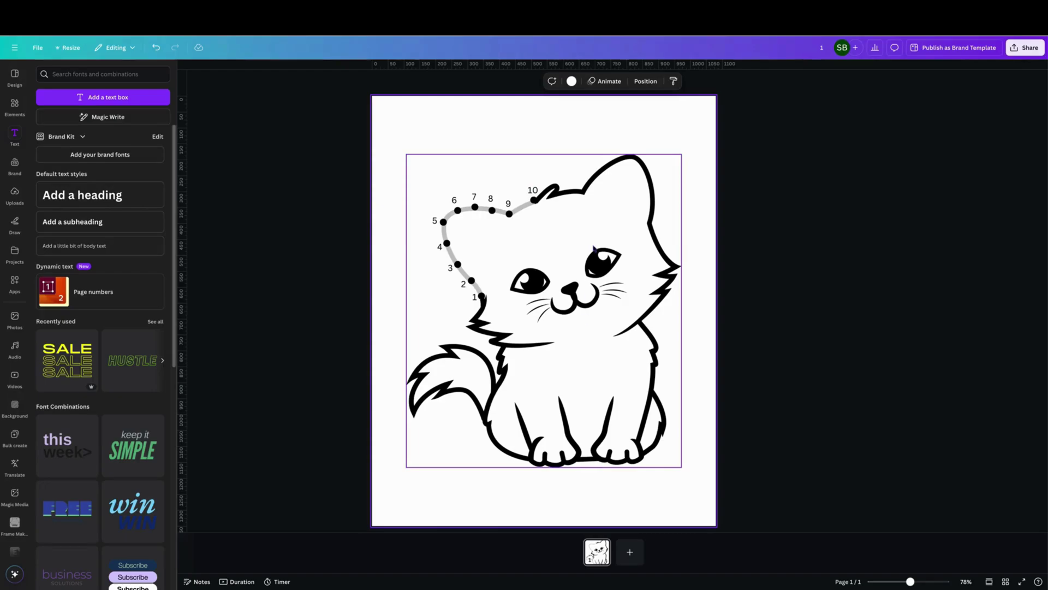
Step: Delete the faded grey guide copy of the cat from the layers list
right_click(522, 236)
mouse_move(549, 332)
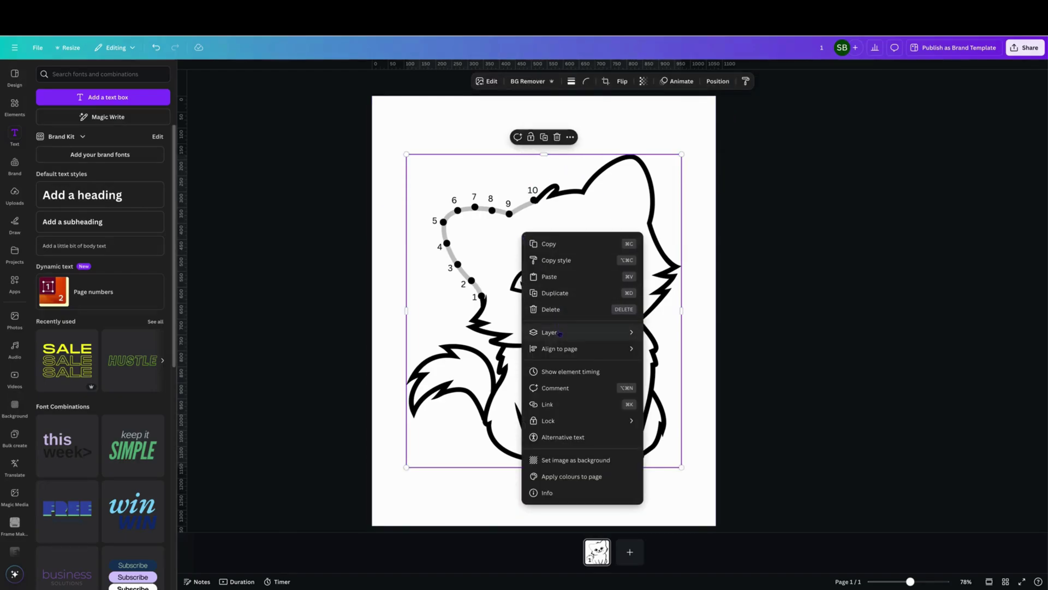
click(682, 404)
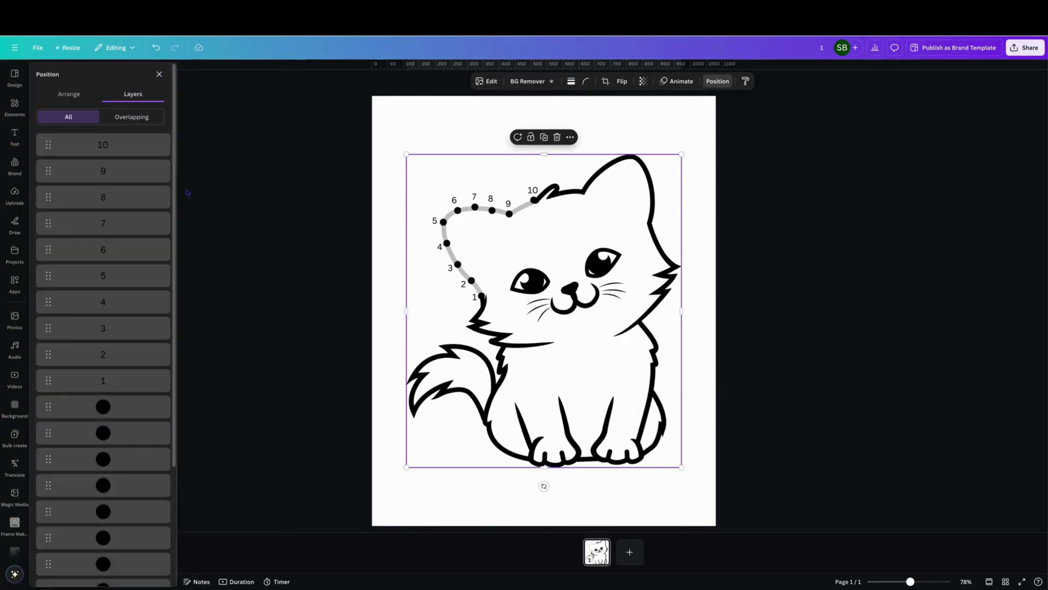
scroll(107, 368, down, 3)
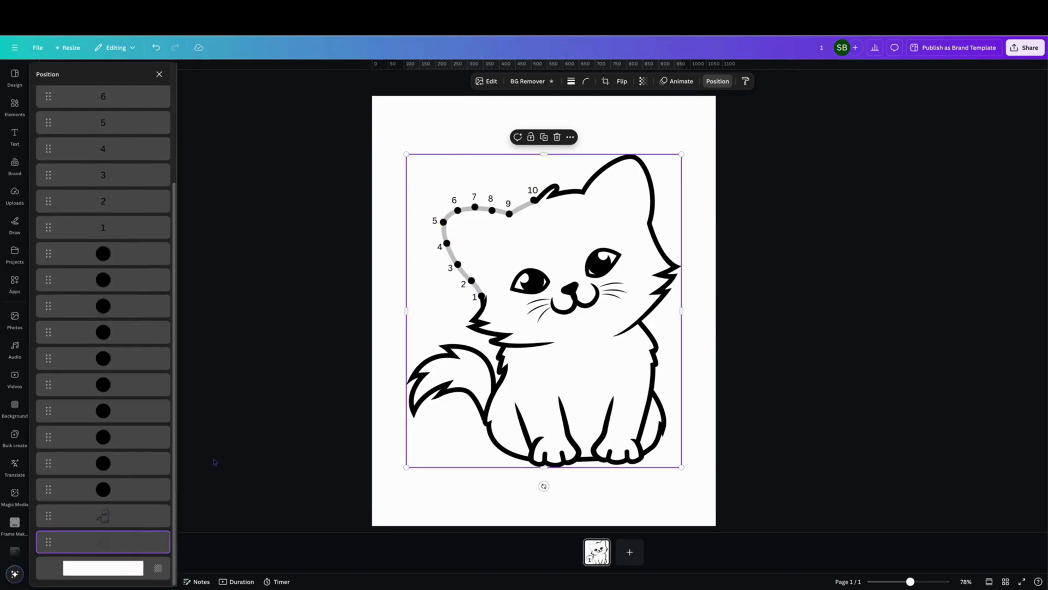
key(Delete)
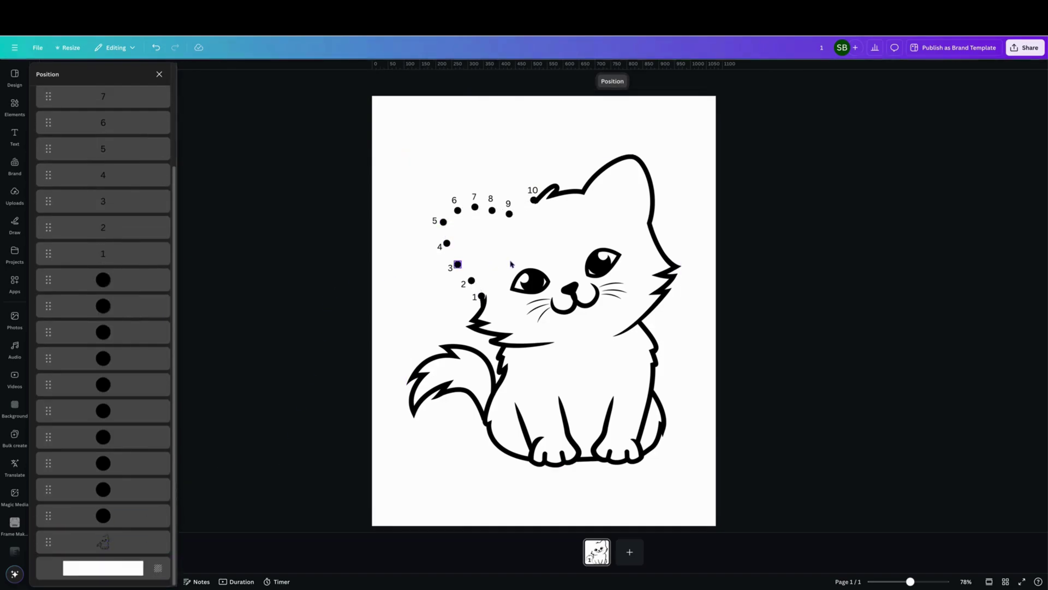
click(537, 134)
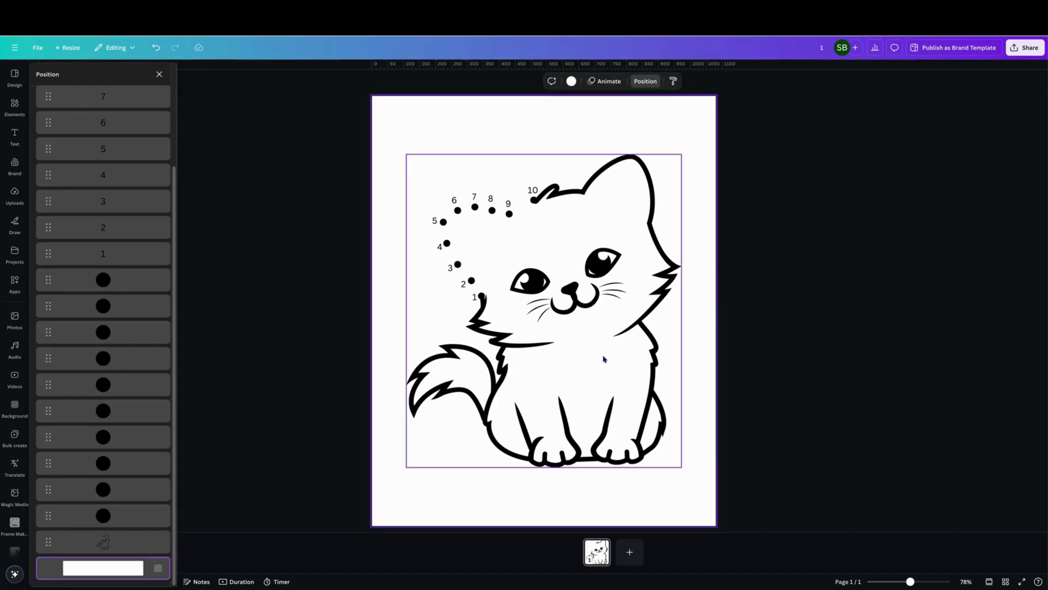